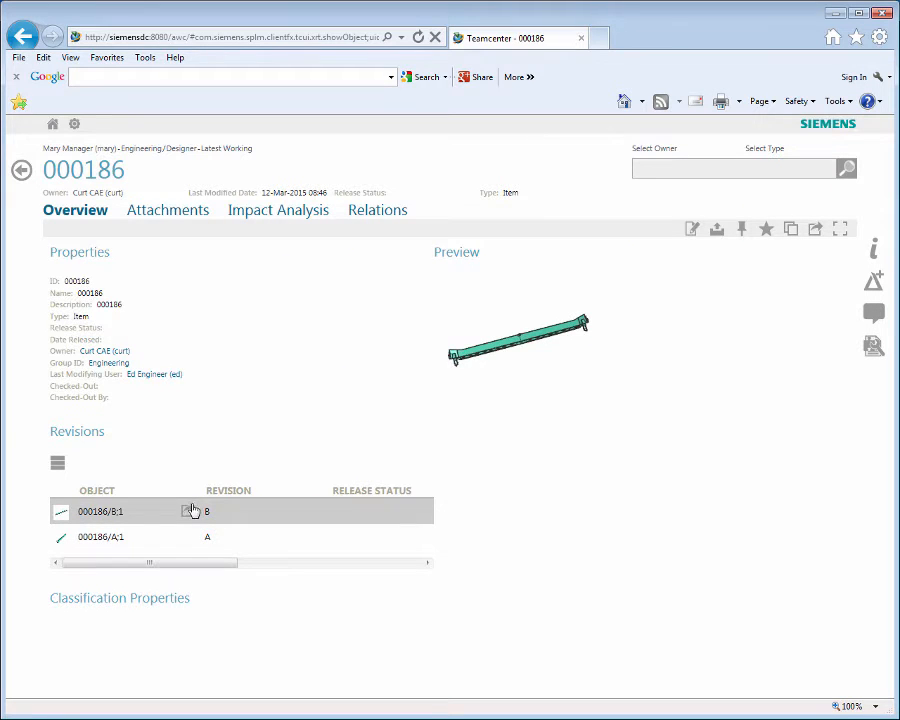
Open revision 000186/B;1, find where it is used, and open its parent assembly 000187/A;1
click(189, 512)
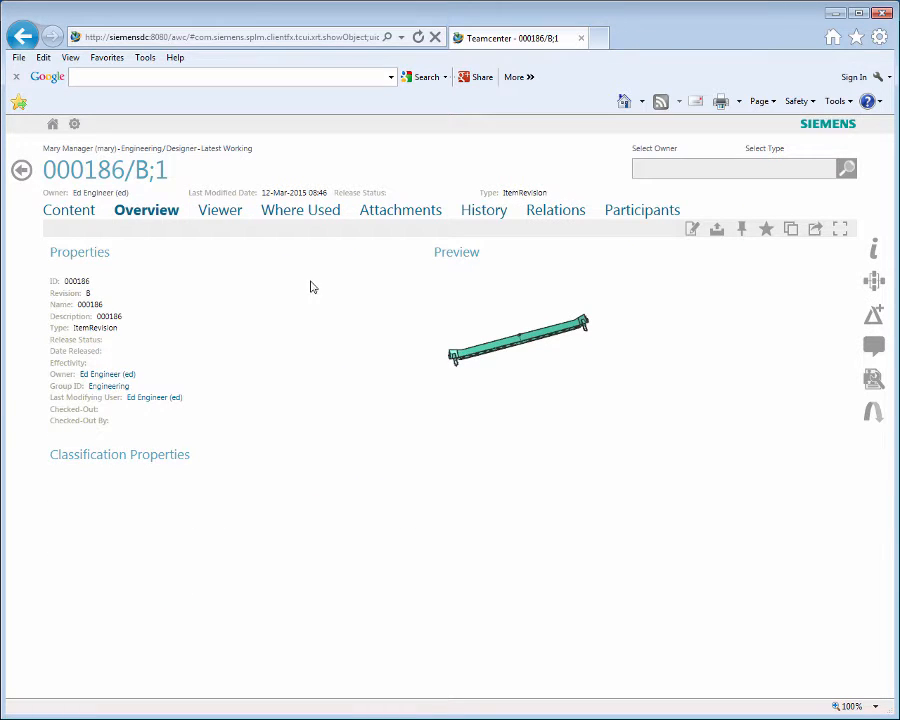
click(307, 213)
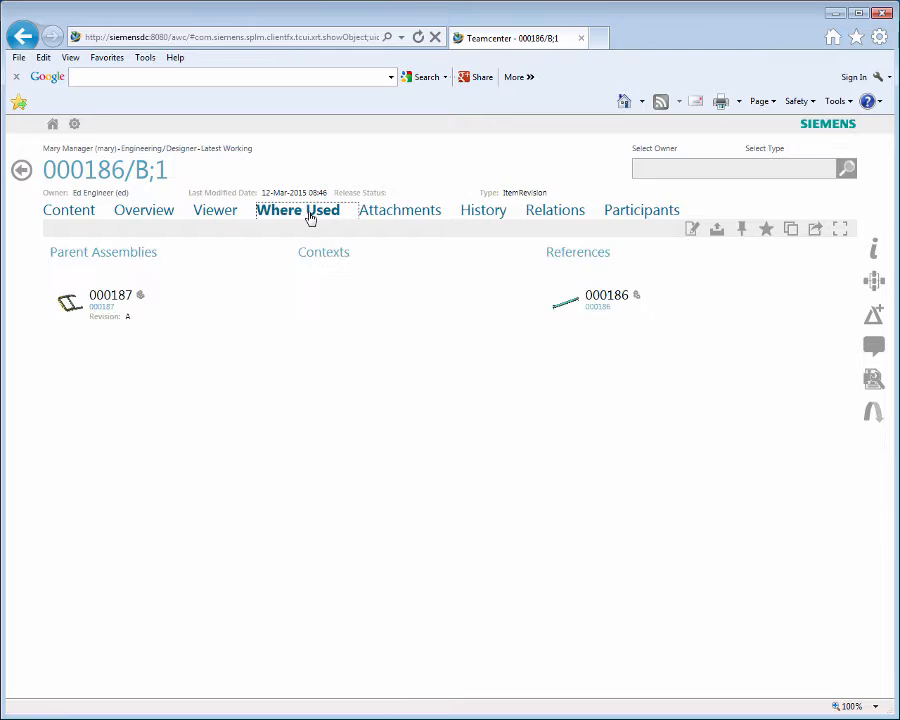
click(270, 304)
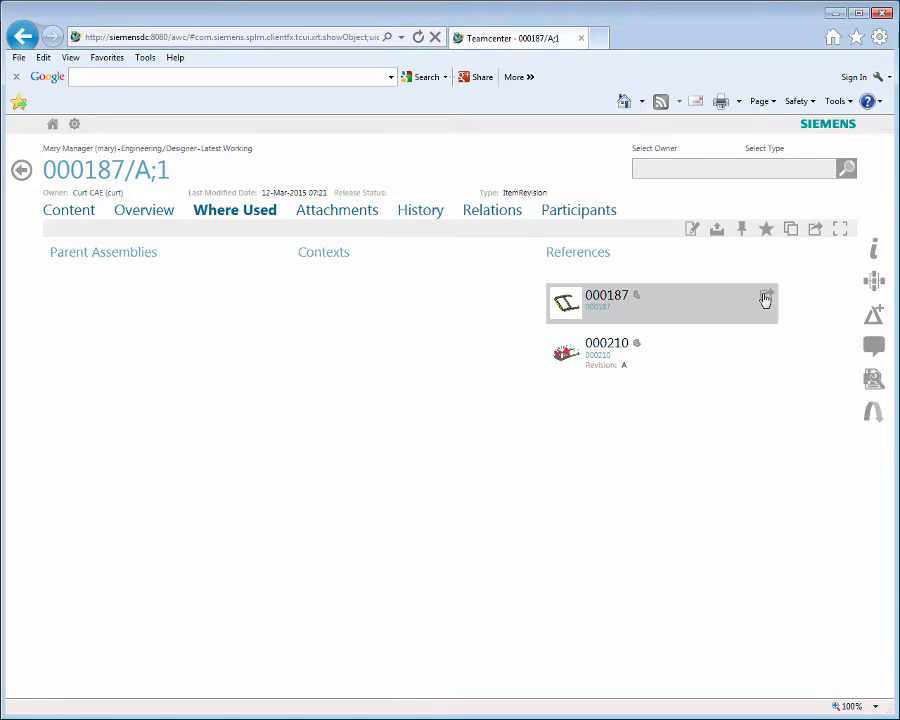
Open item 000187's attached Requirements document, read the CAE requirements, and close it
click(765, 296)
click(168, 213)
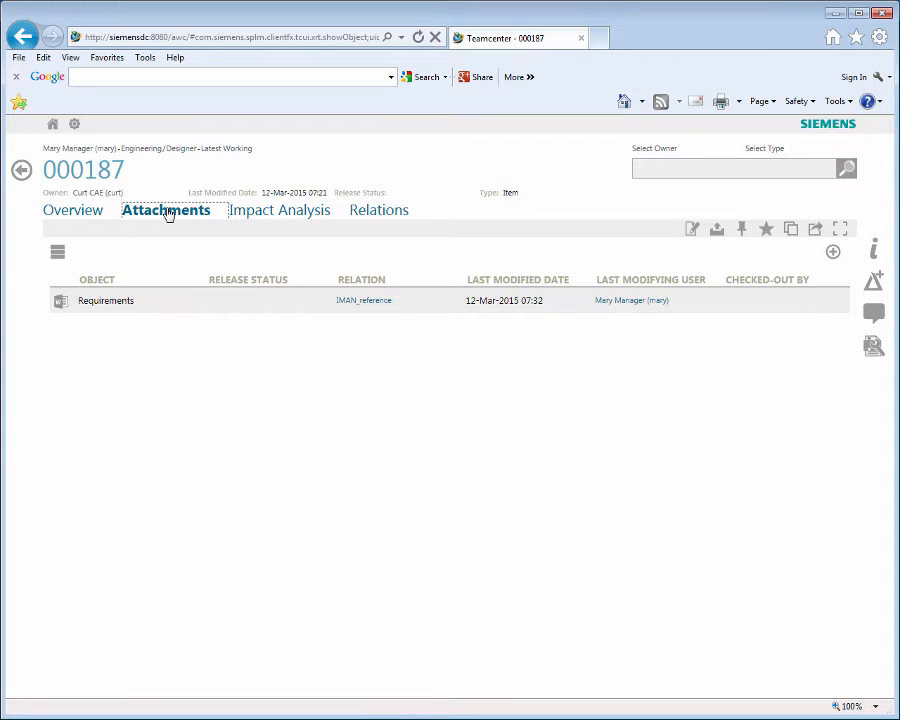
double_click(193, 301)
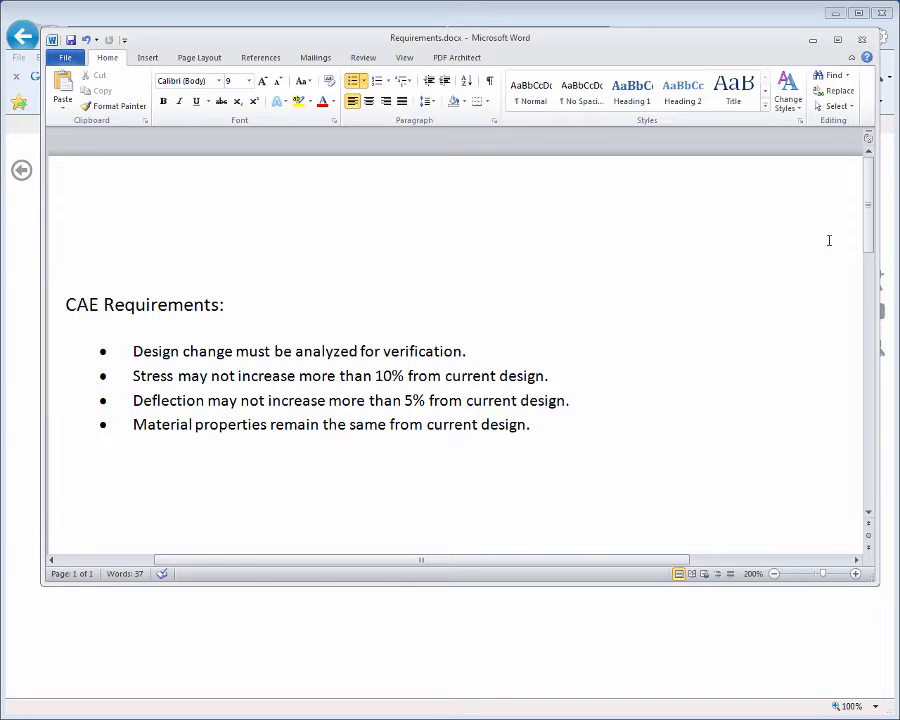
click(864, 41)
Submit 000187/A;1 to CAE Process Workflow as "Sunroof design change." with description "Component design has changed. Analyze change for impact on stress and displacement."
click(22, 172)
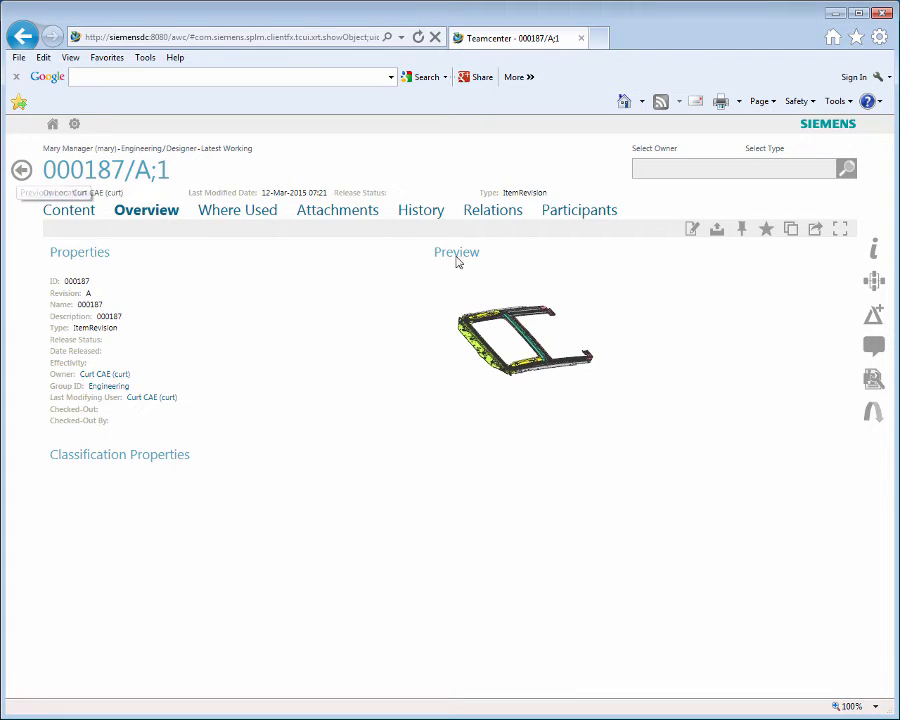
click(874, 281)
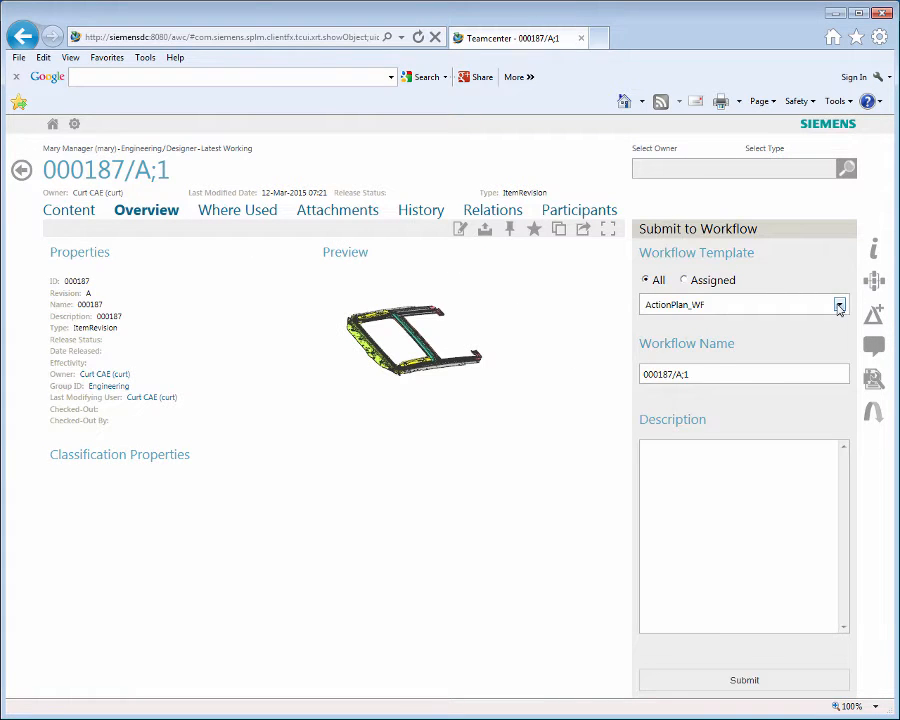
click(839, 304)
click(820, 341)
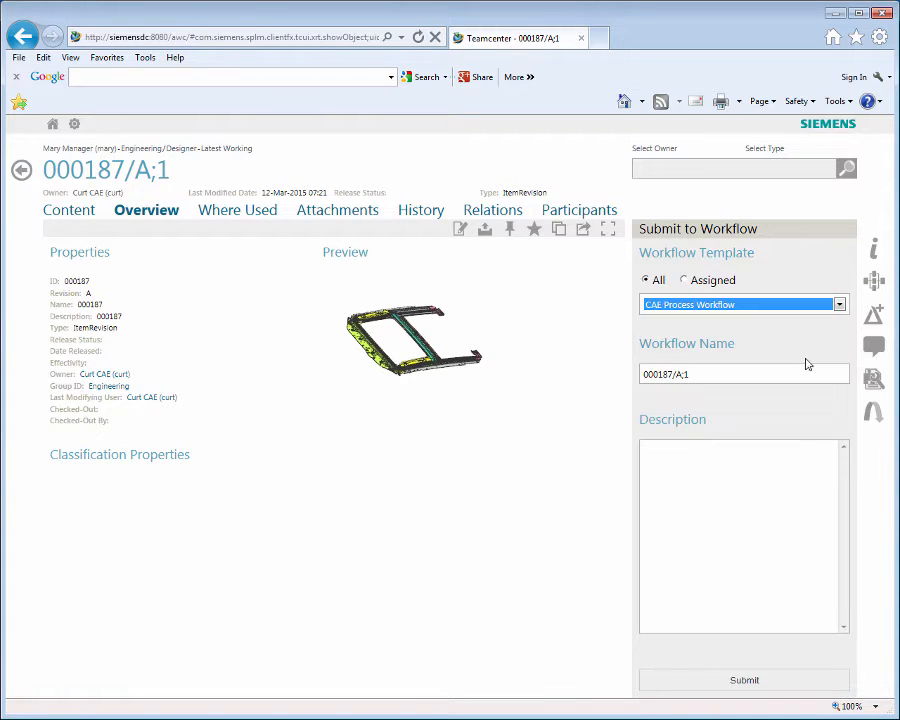
click(792, 373)
text(Sunr)
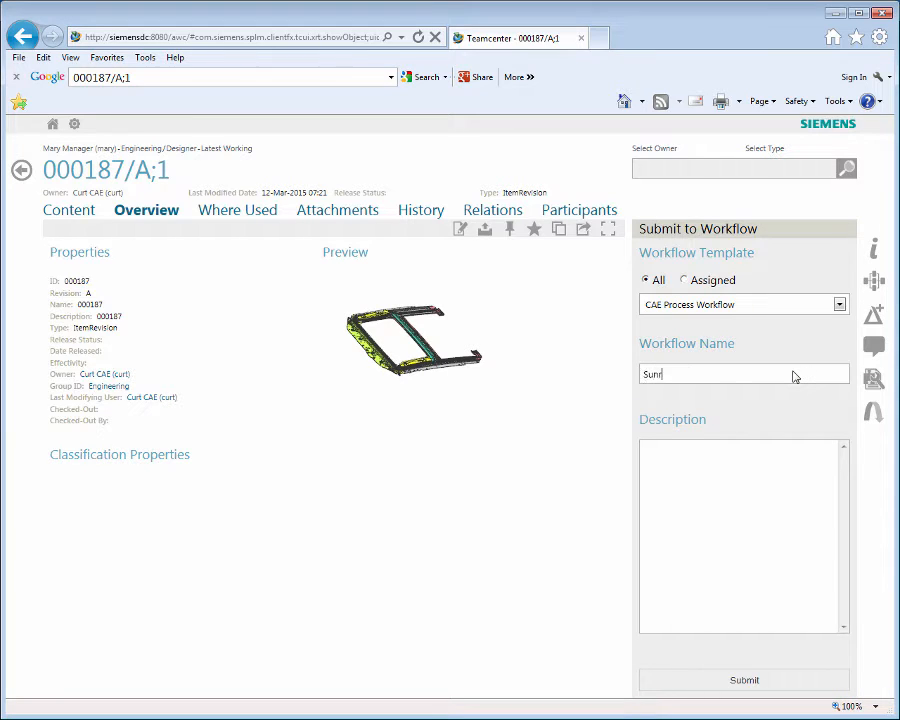
text(oof design change.)
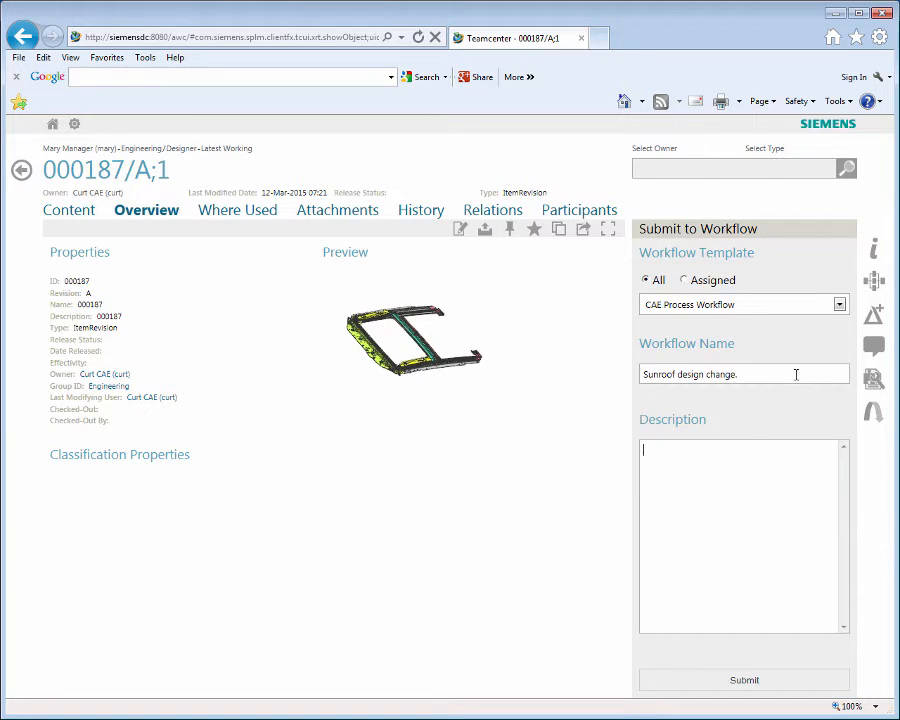
text(Component design has changed. Analyze change for impact on stress and displacement.)
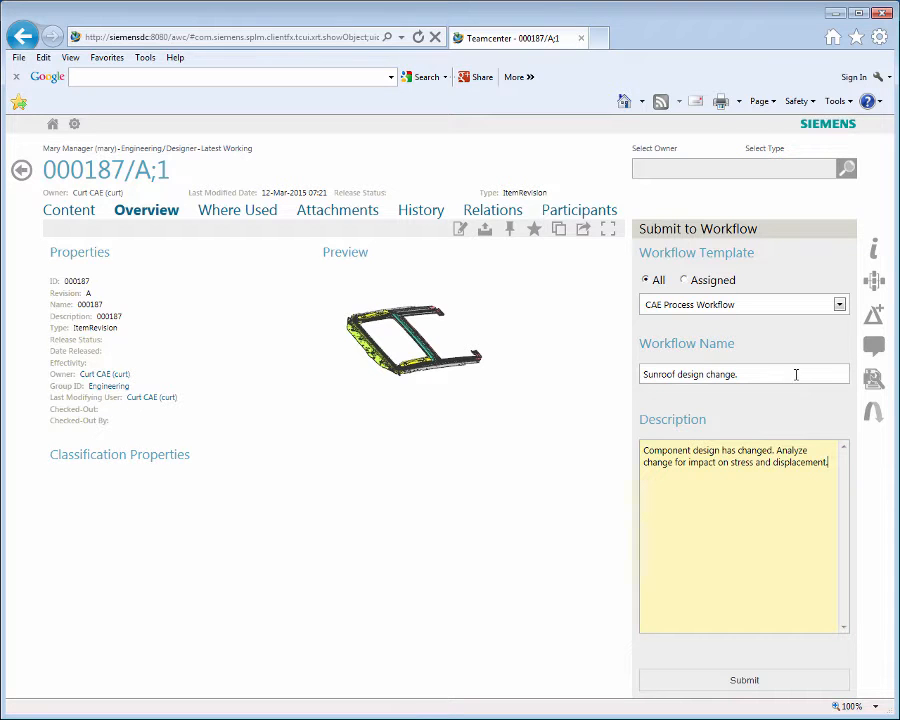
click(744, 680)
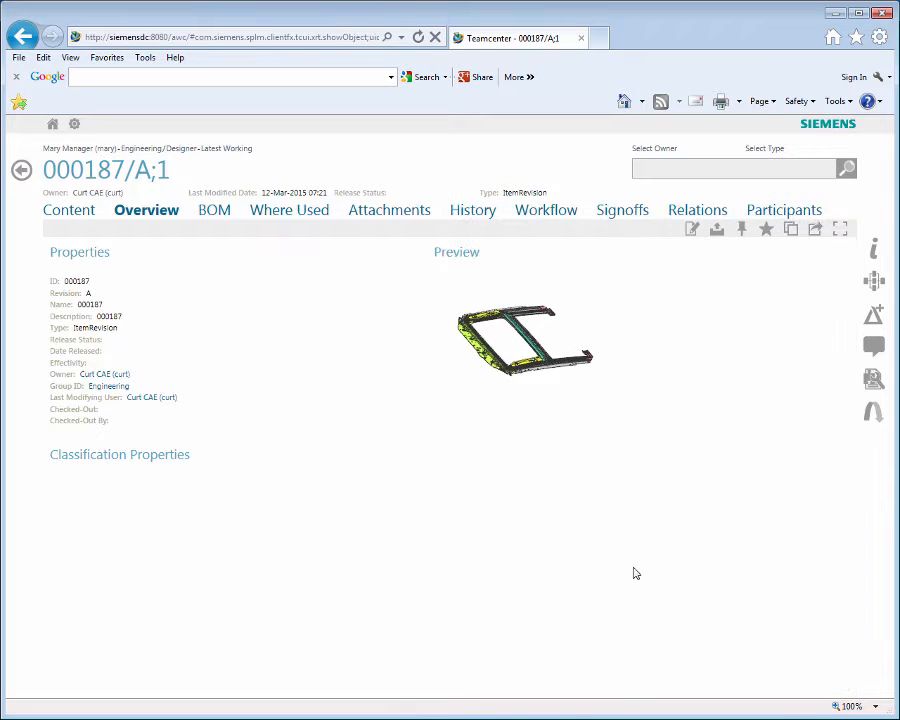
Open the Assign CAE Task for the sunroof design change from the inbox, review its workflow, and complete the task
click(53, 124)
click(134, 262)
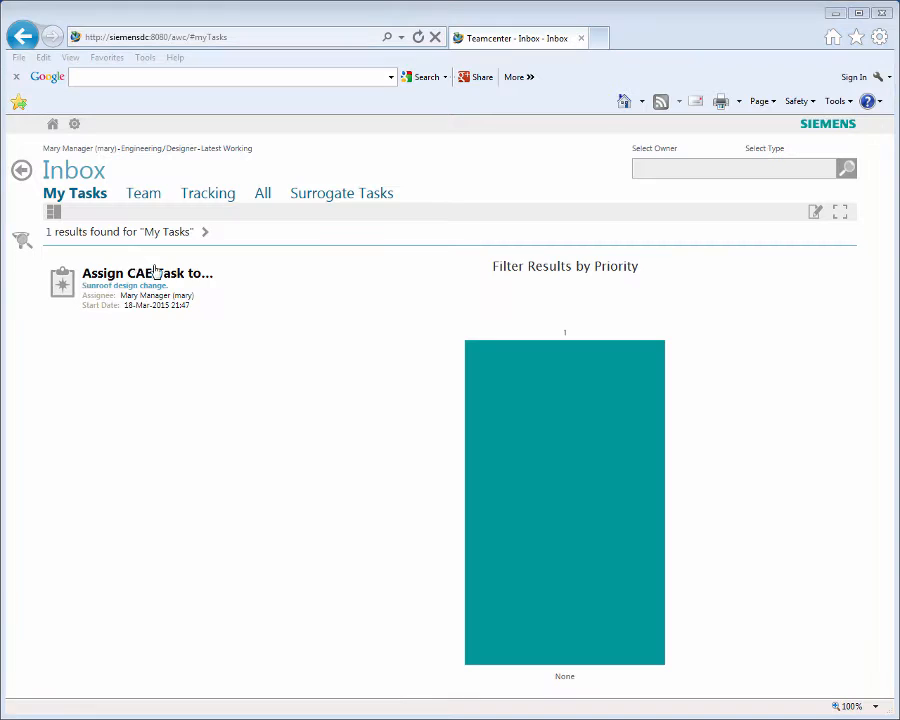
click(213, 280)
click(257, 214)
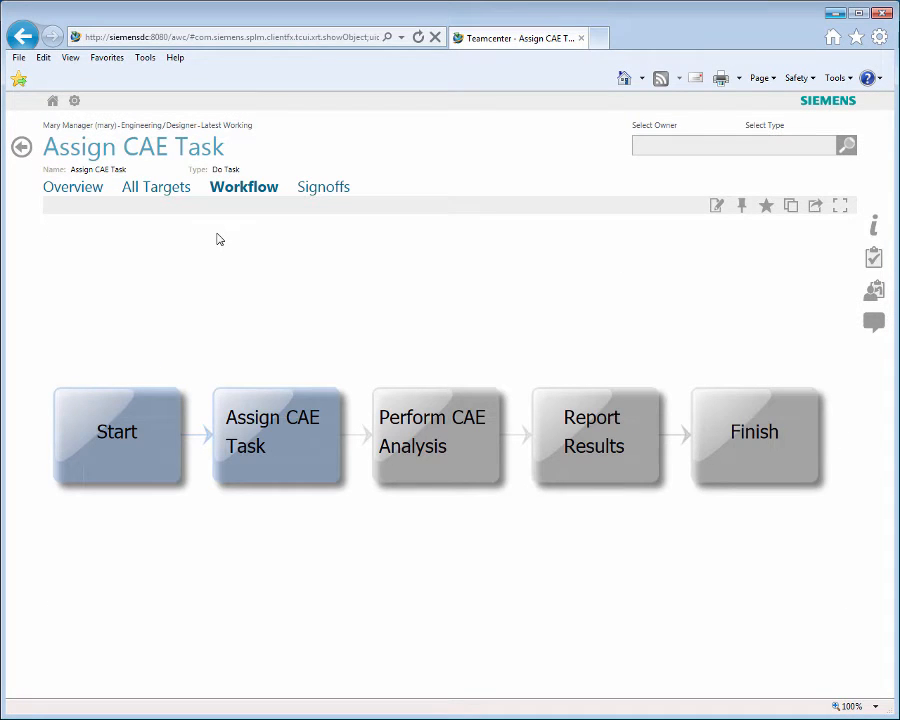
click(872, 258)
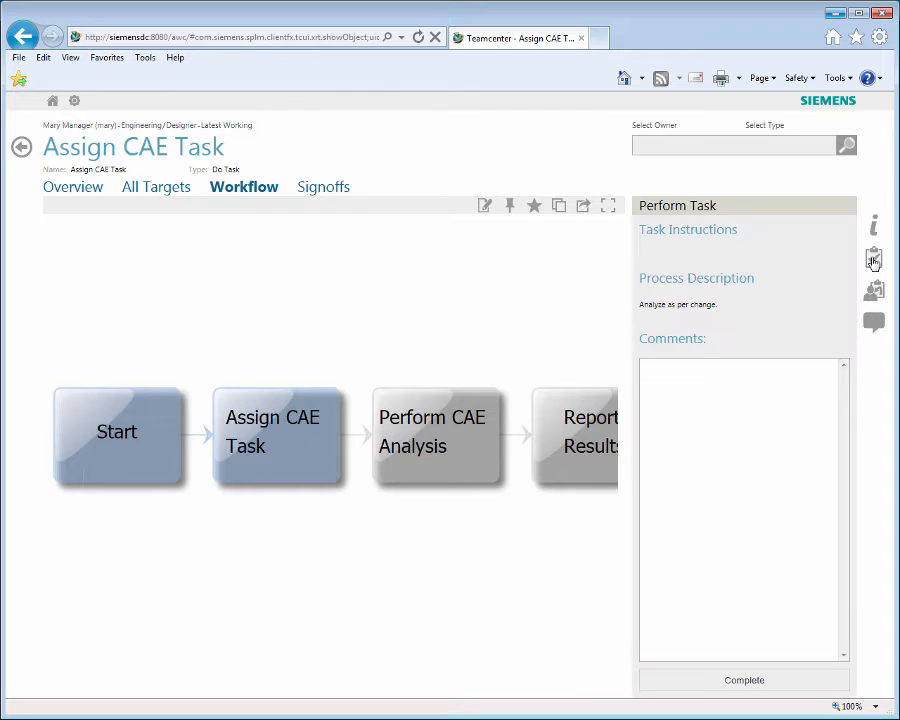
click(722, 683)
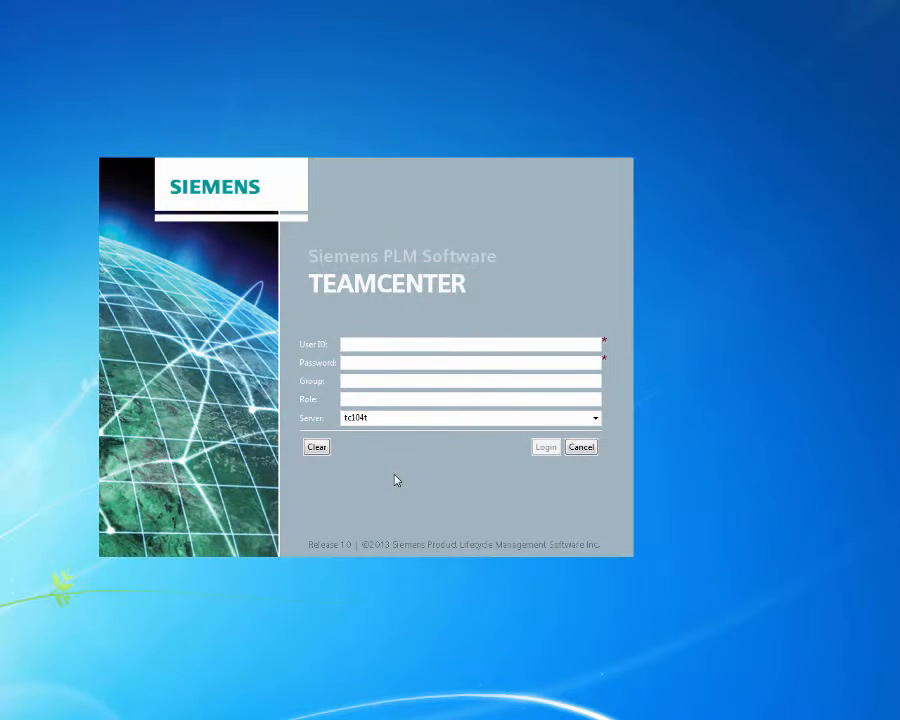
Log in to the Teamcenter desktop client with the CAE analyst's user ID and password
click(371, 345)
text(c)
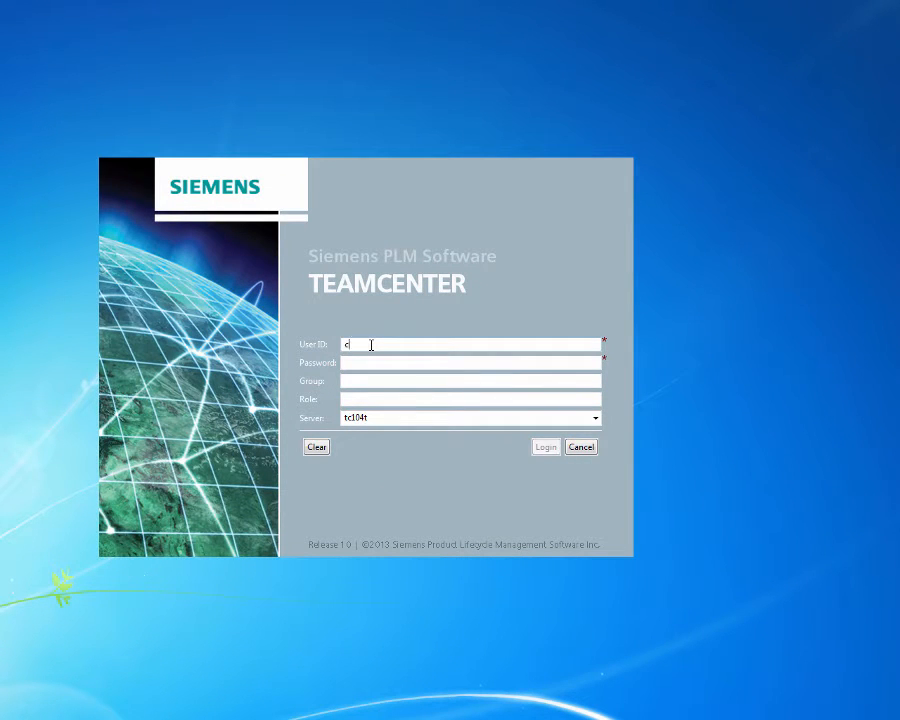
text(urt)
key(Tab)
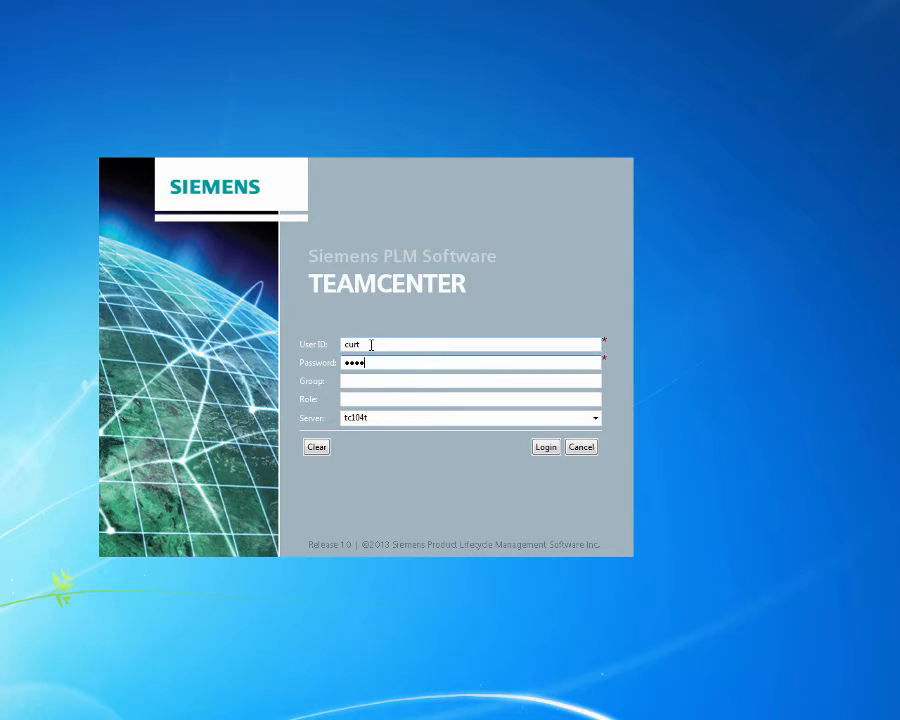
click(543, 447)
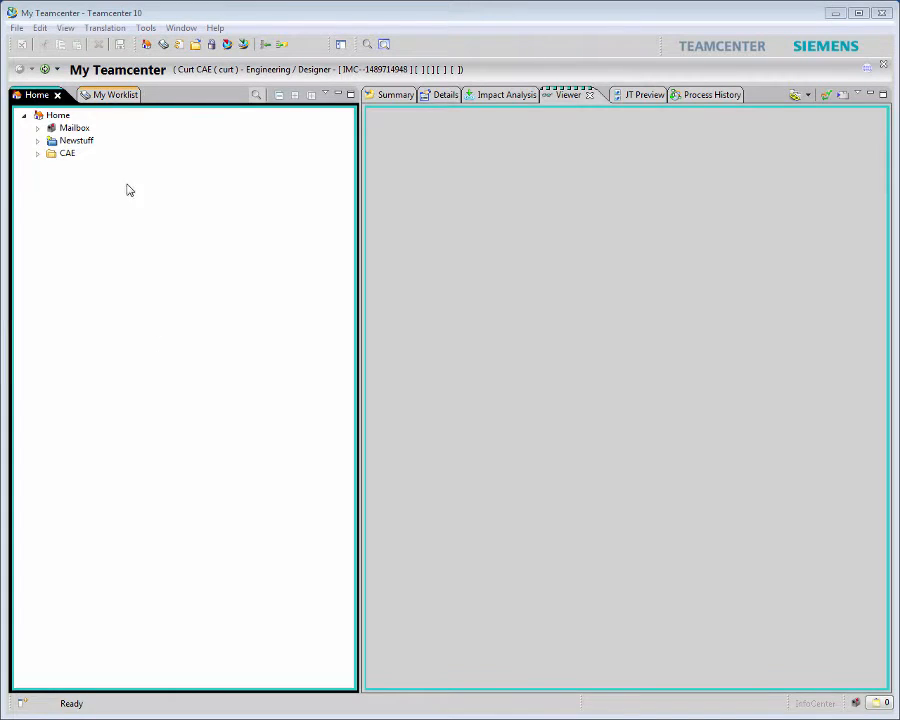
Open the sunroof Perform CAE Analysis per Requirements task in the worklist and examine its process diagram through to Finish
click(110, 96)
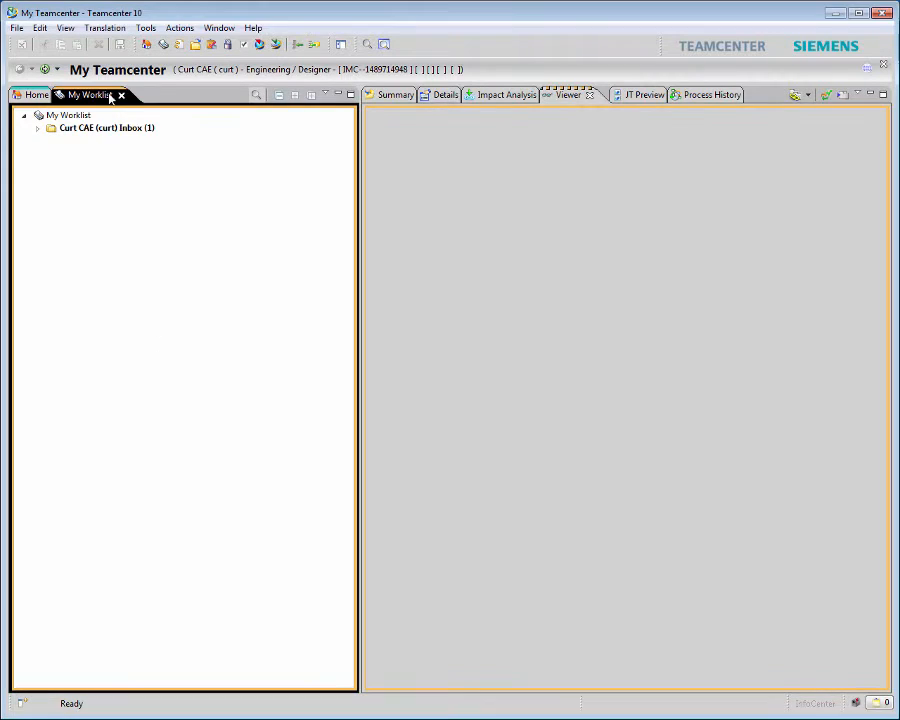
click(37, 128)
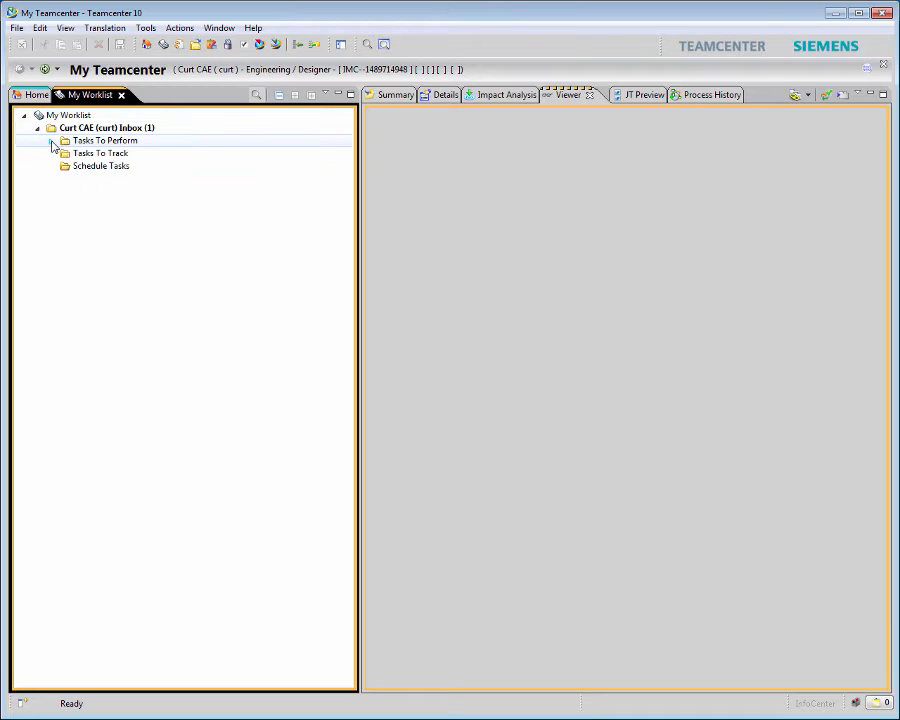
click(52, 141)
click(110, 154)
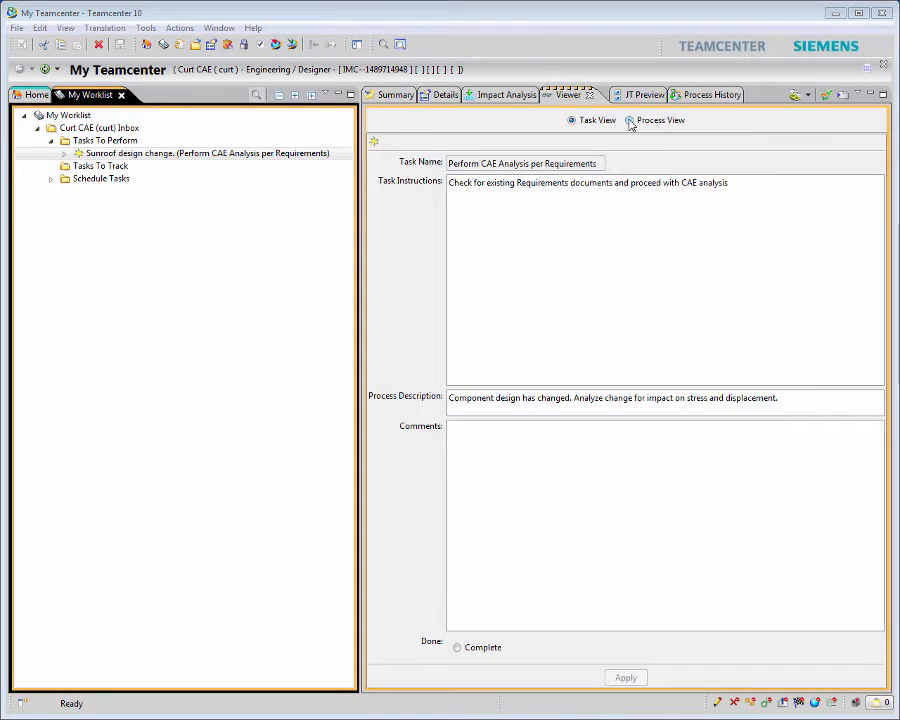
click(629, 120)
drag(542, 680, 676, 698)
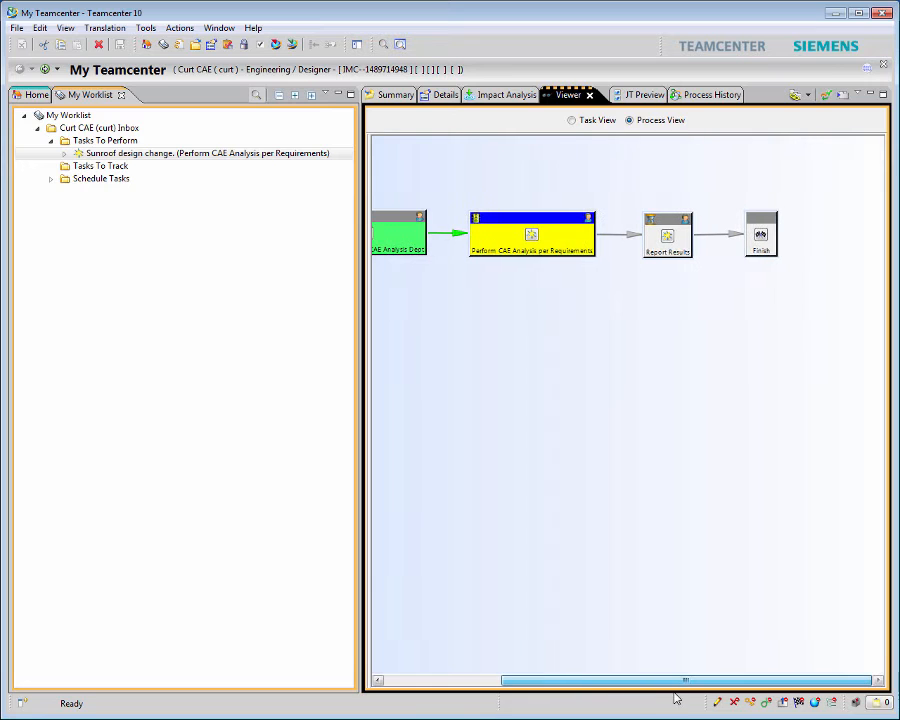
View the Requirements document among the sunroof task's references
click(64, 154)
click(78, 178)
click(110, 191)
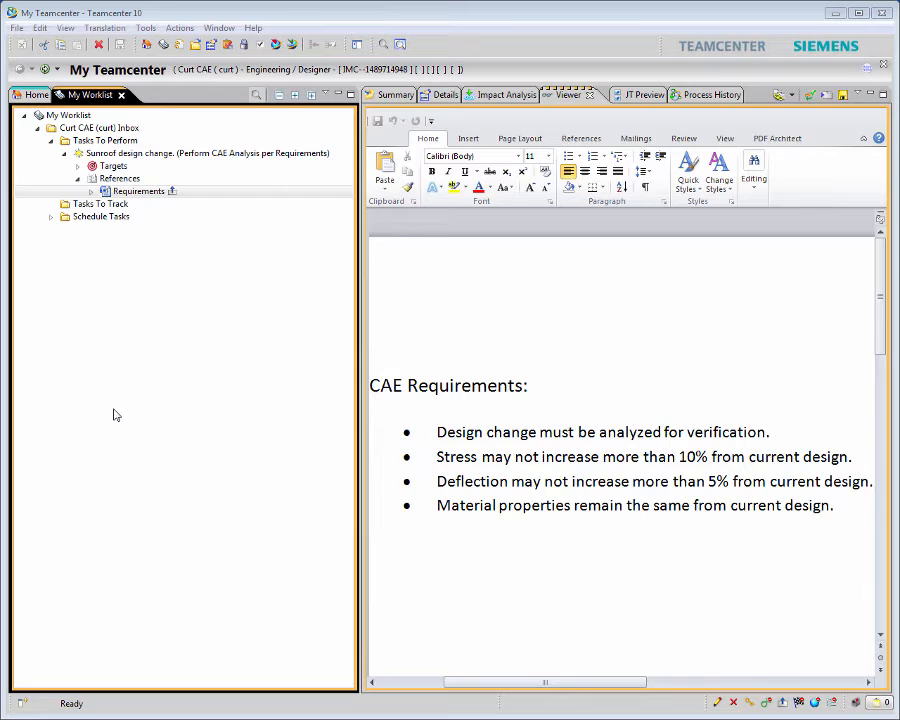
Send the task's target revision 000187/A;1 to CAE Manager
click(78, 178)
click(78, 166)
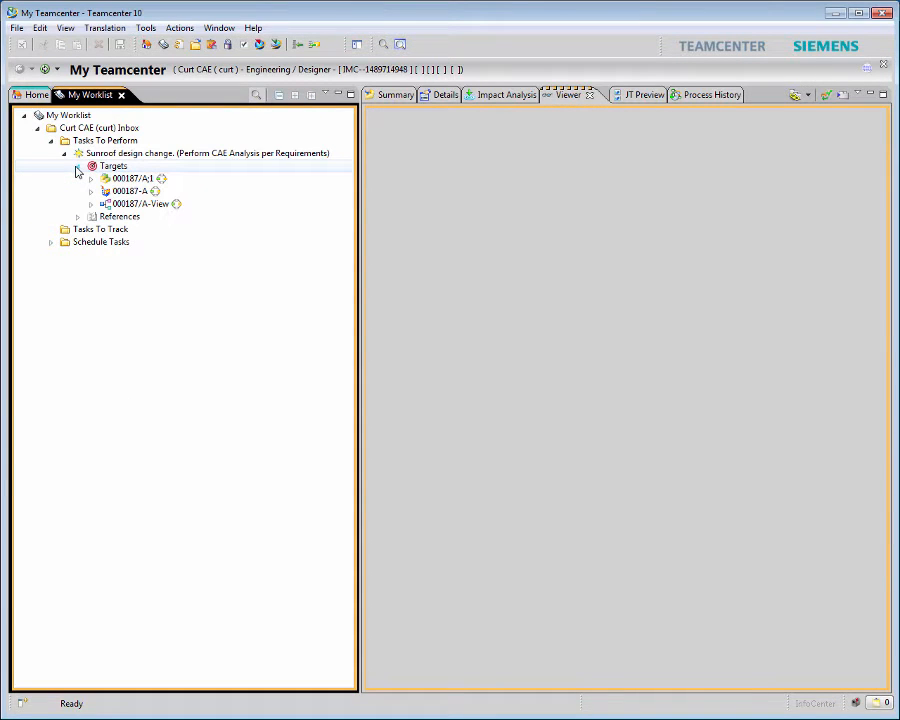
click(121, 180)
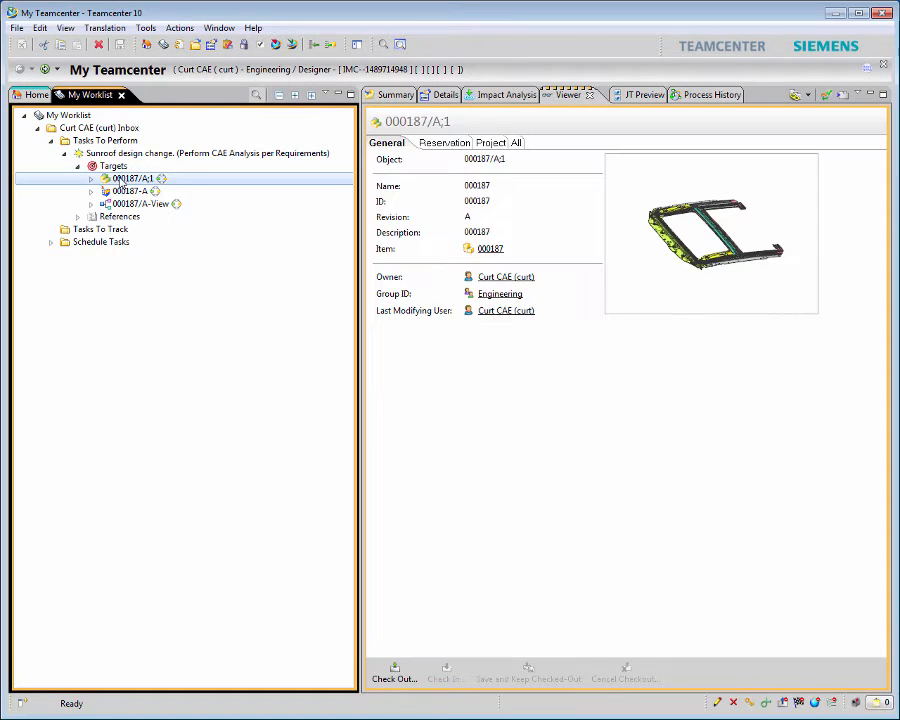
right_click(120, 179)
mouse_move(157, 322)
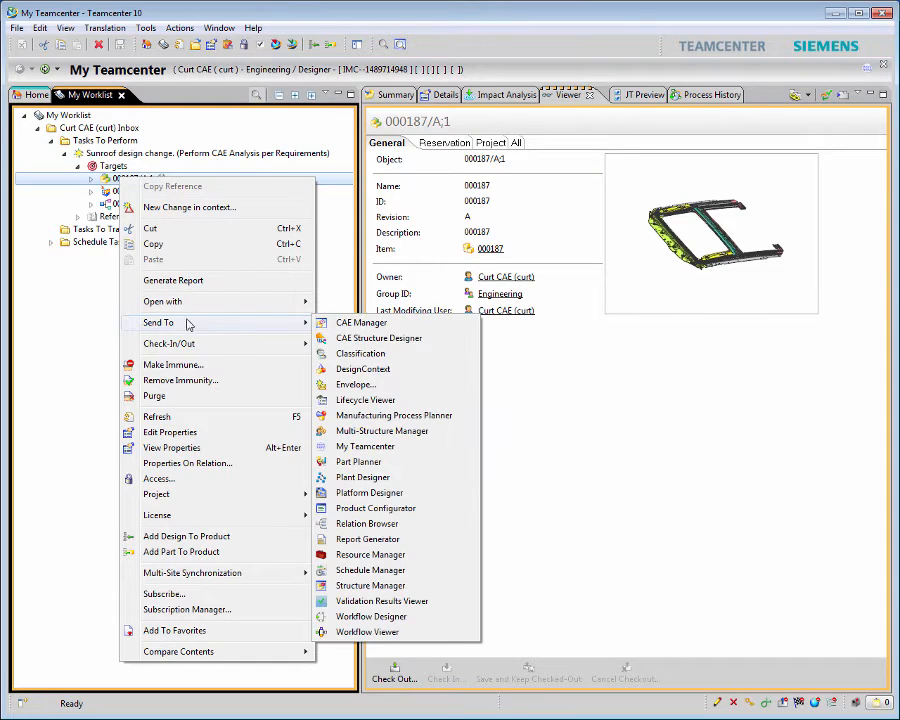
click(345, 321)
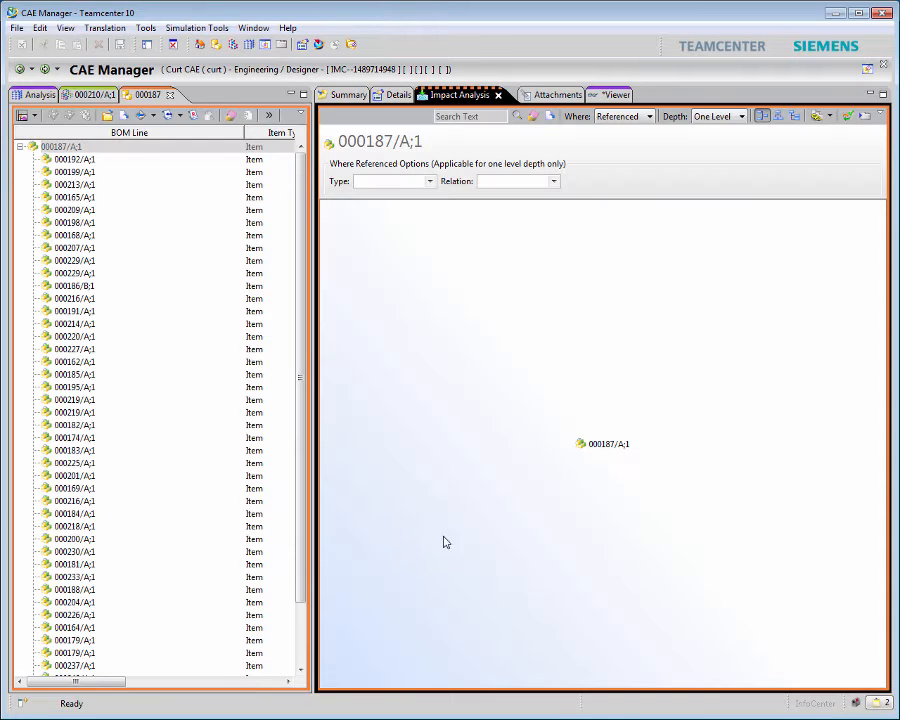
Examine where 000187/A;1 is referenced by expanding its CAE Process Workflow, 000210/A;1 and 000187 nodes in the impact analysis
double_click(607, 444)
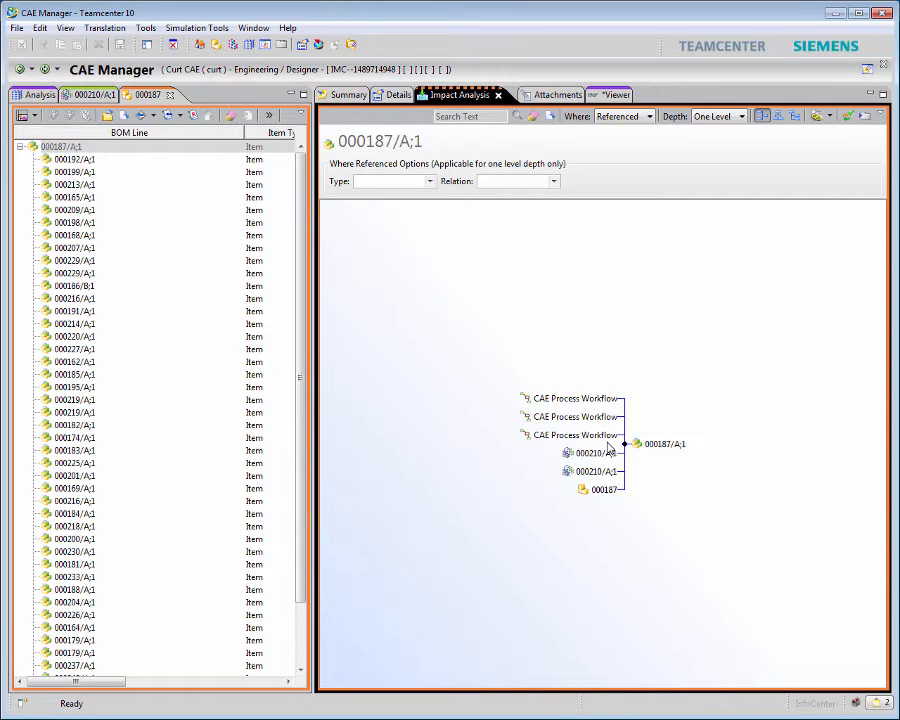
double_click(595, 399)
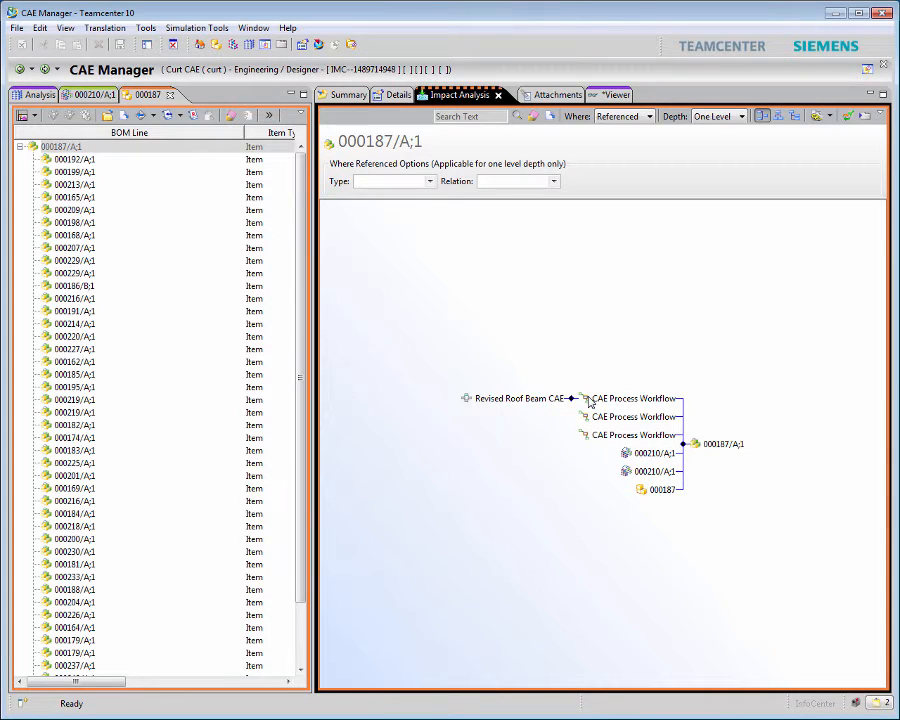
double_click(626, 419)
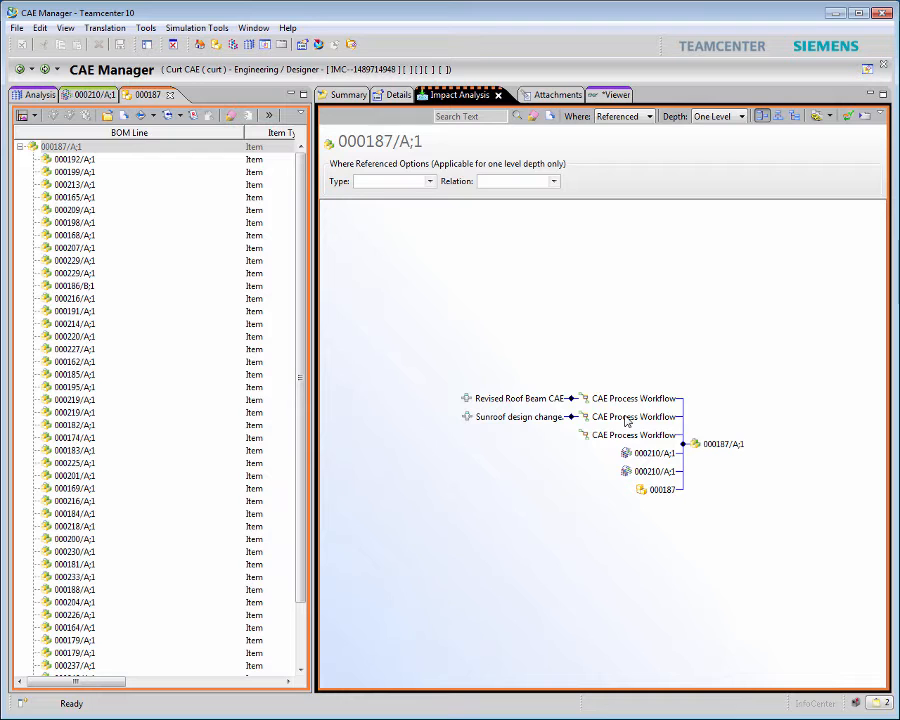
double_click(650, 455)
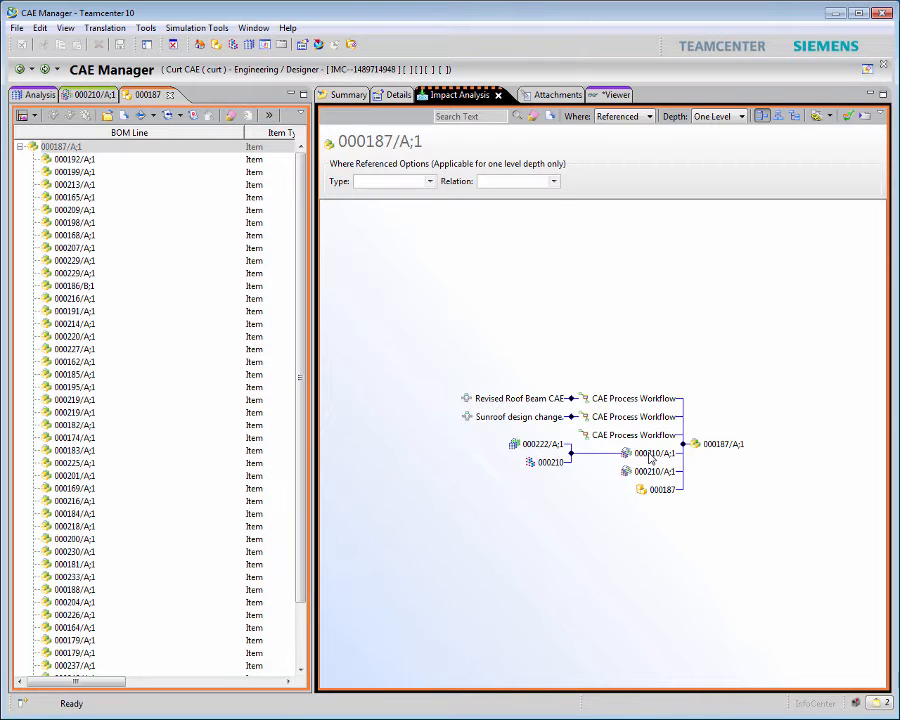
double_click(661, 491)
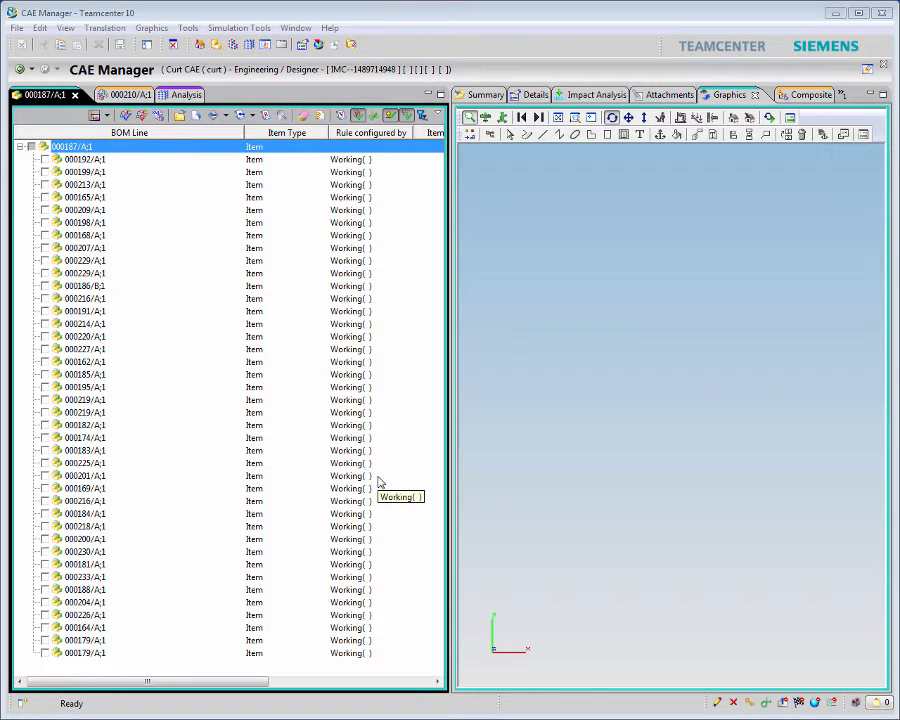
Display the complete 000187/A;1 sunroof assembly in the 3D graphics view
click(32, 147)
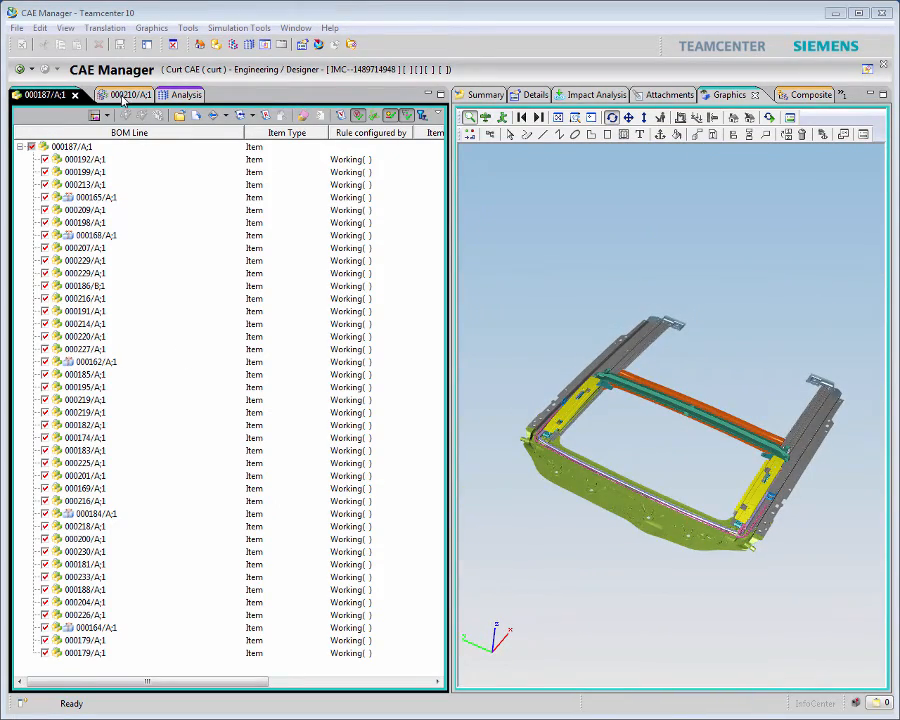
Check the composite structure of 000210/A;1 for later revisions and examine all its expanded source and target relationships
click(123, 95)
click(808, 95)
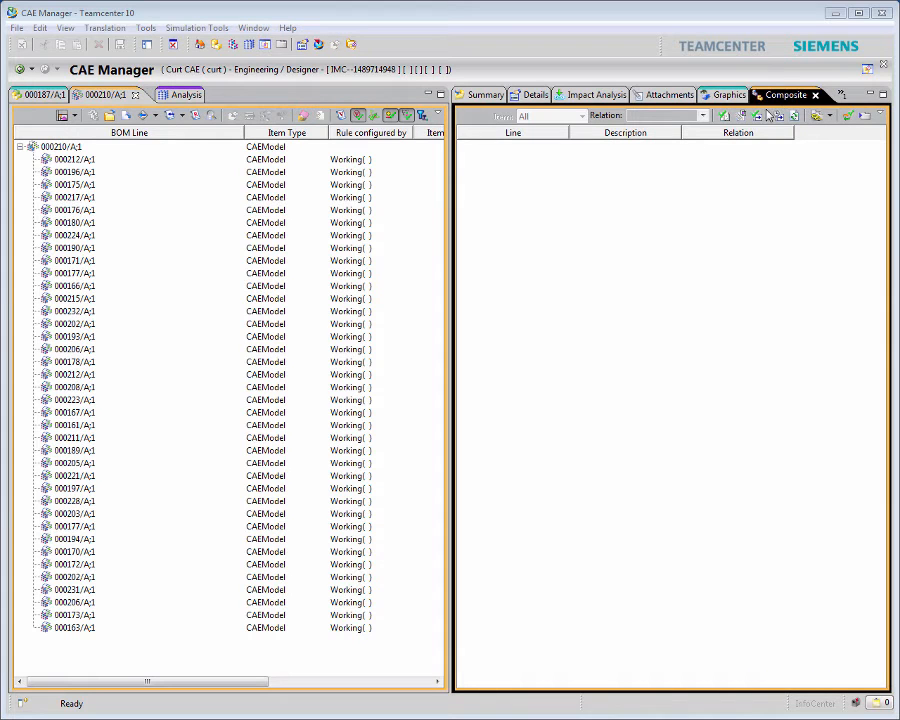
click(759, 116)
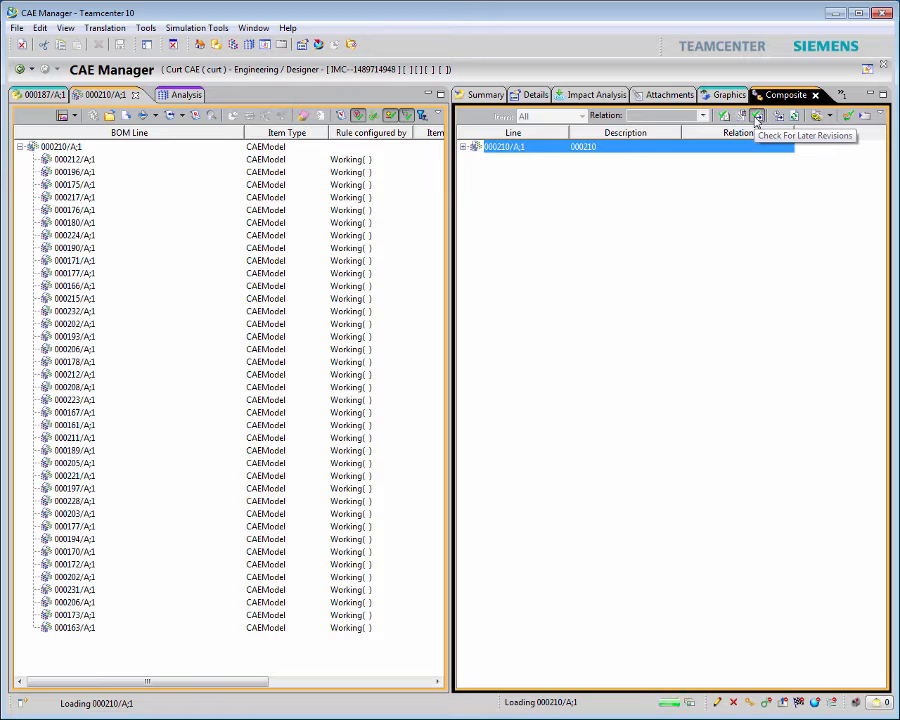
right_click(565, 148)
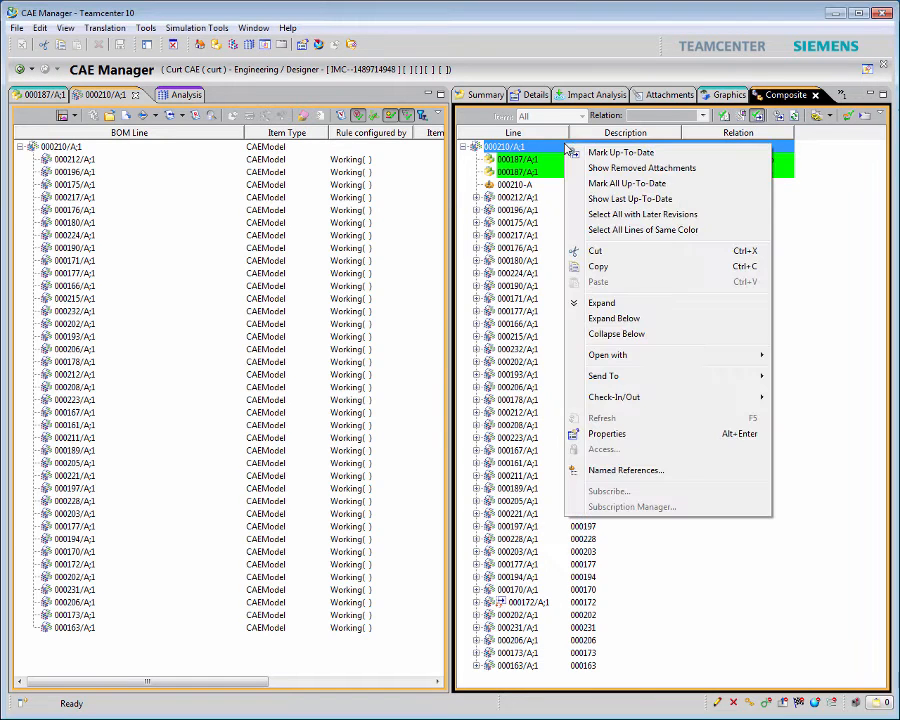
click(606, 319)
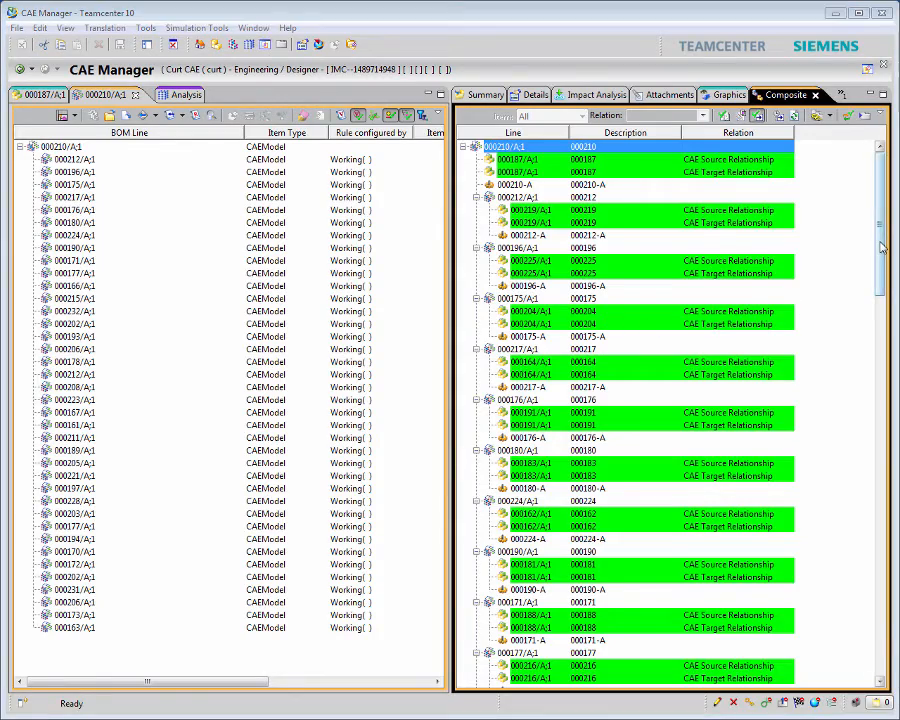
drag(875, 262, 881, 633)
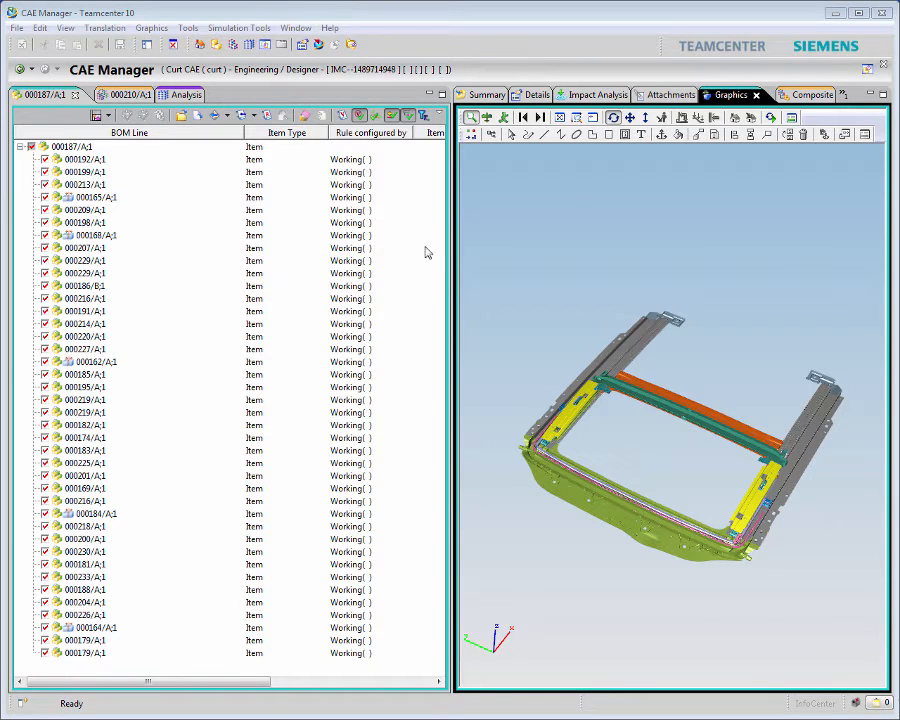
Show only the revised component 000186/B;1 of the sunroof assembly in the 3D view
click(88, 285)
right_click(538, 244)
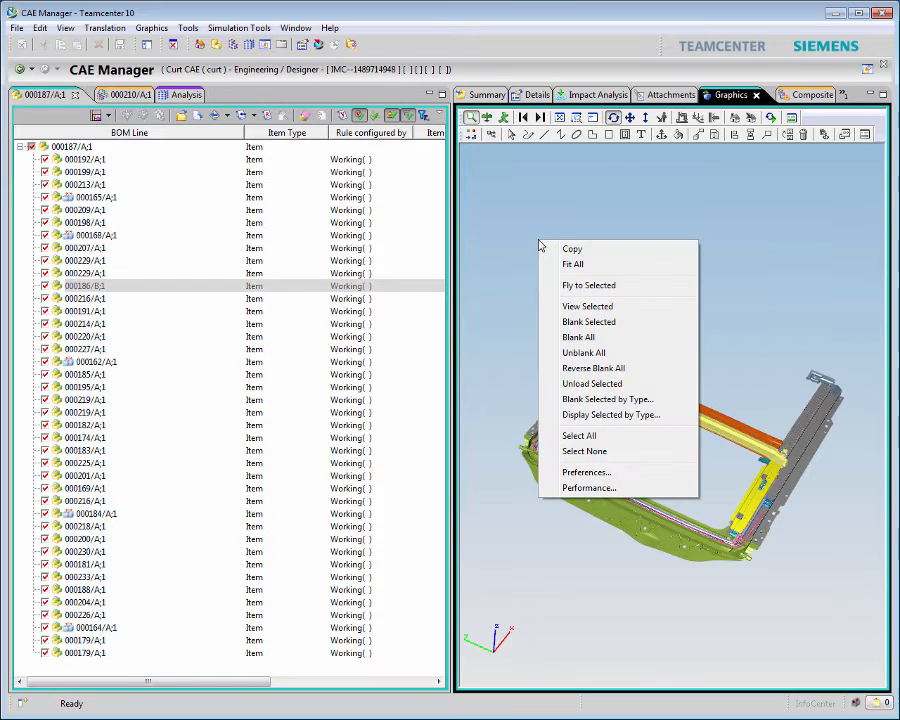
click(577, 306)
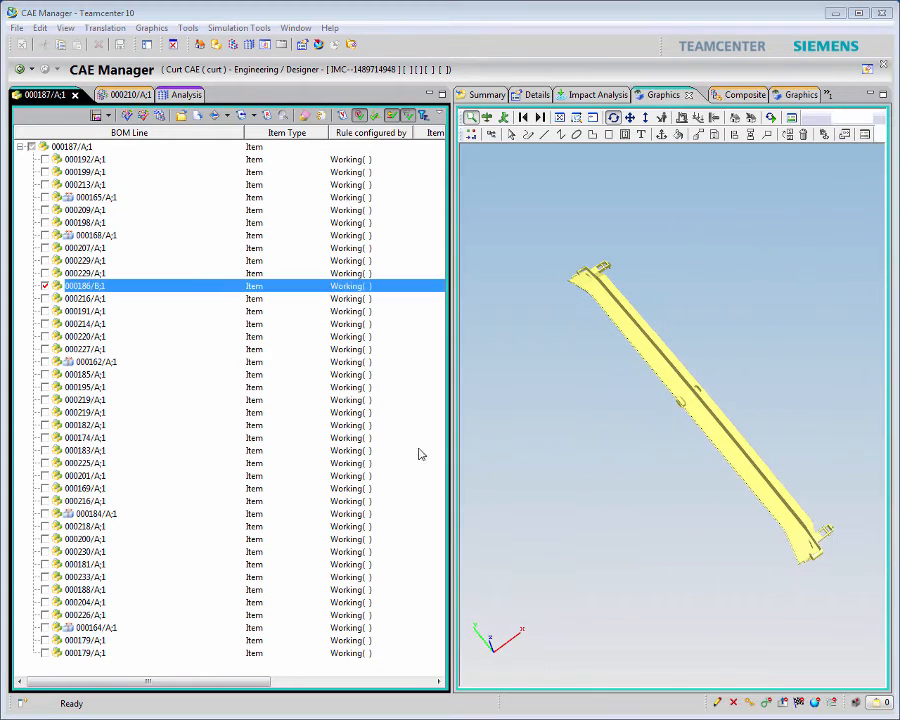
Run Batch Mesher on 000186/B;1 as a local launch with the progress monitor displayed, and dismiss the monitor on completion
click(238, 28)
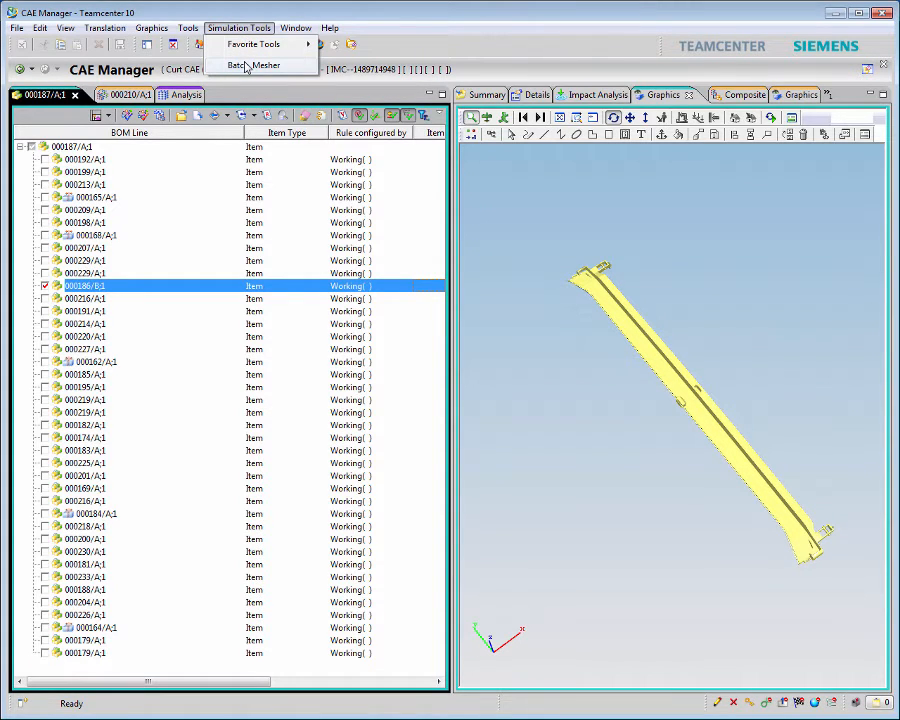
click(246, 66)
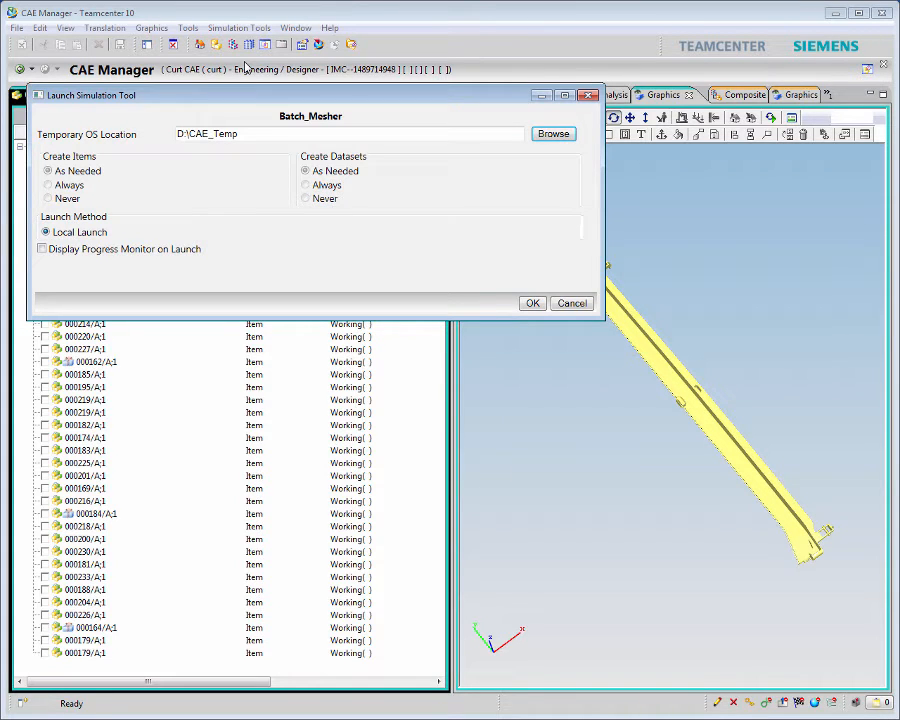
click(42, 250)
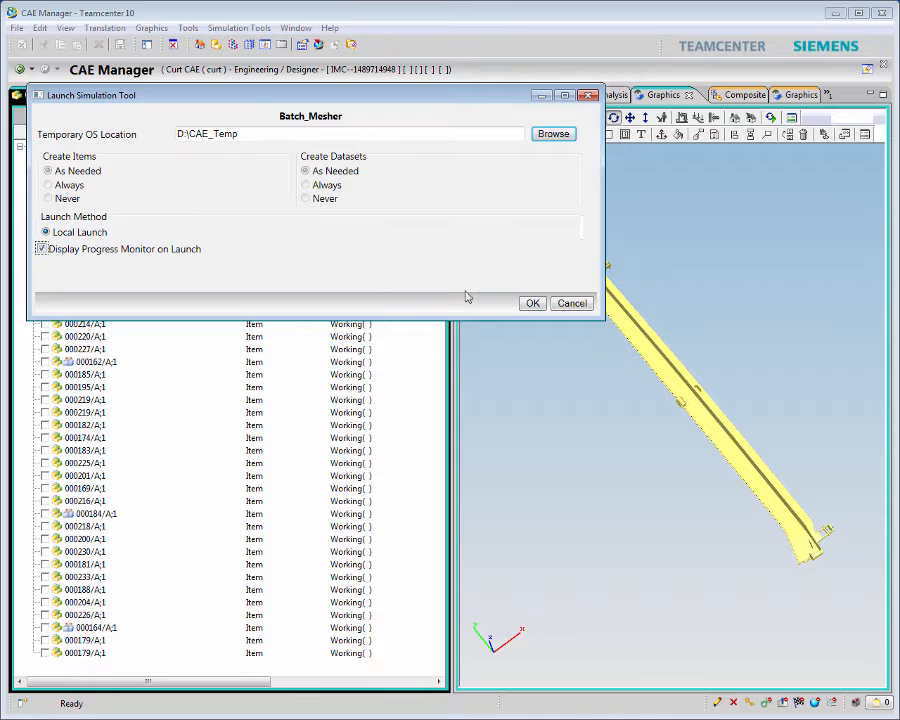
click(533, 304)
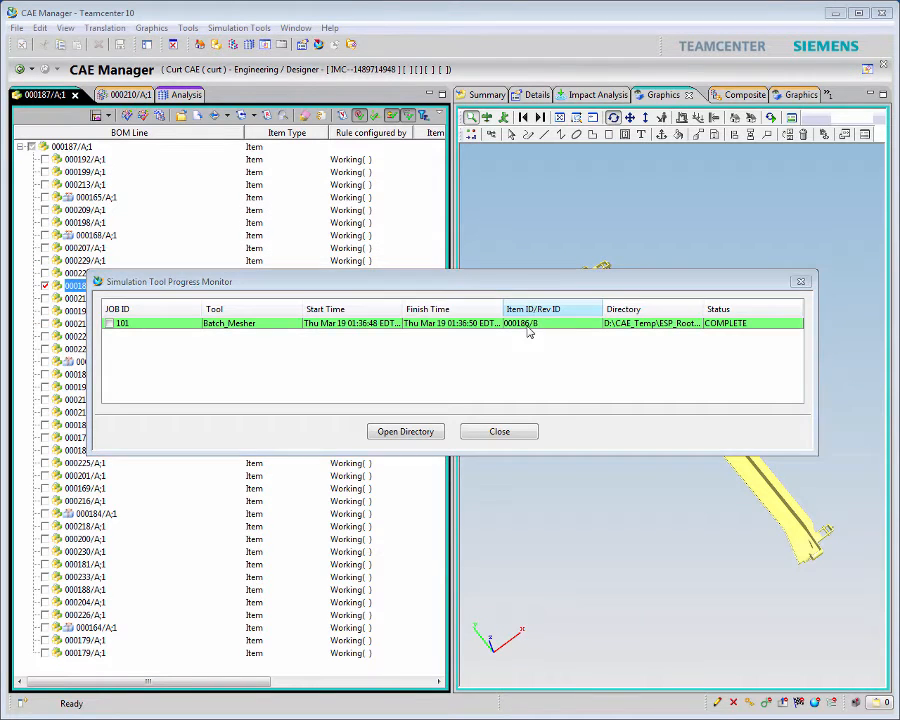
click(497, 432)
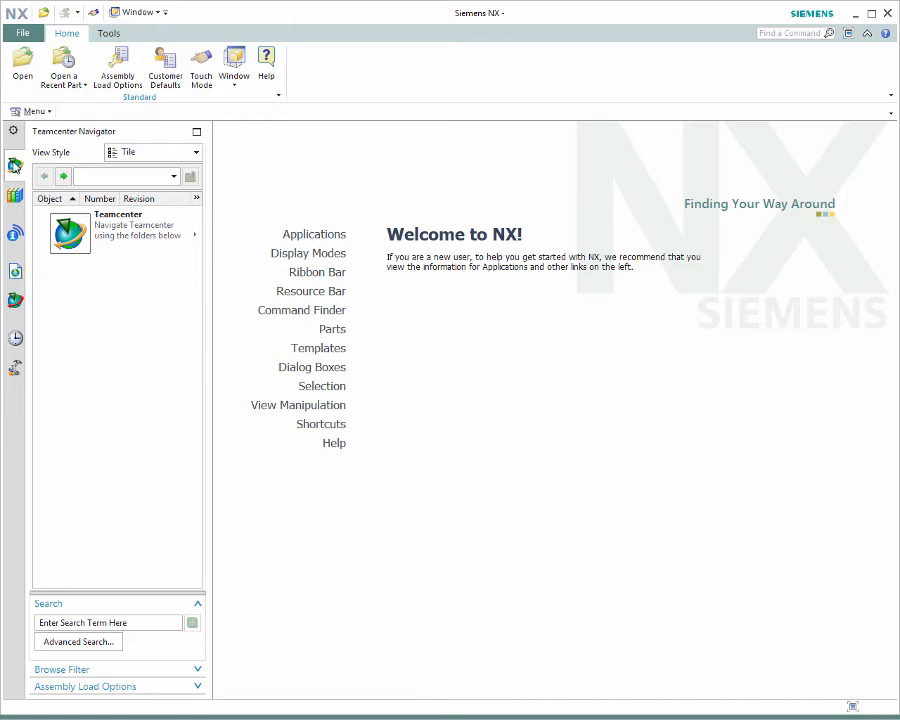
Switch to NX and browse to the Home folder in Teamcenter
click(78, 220)
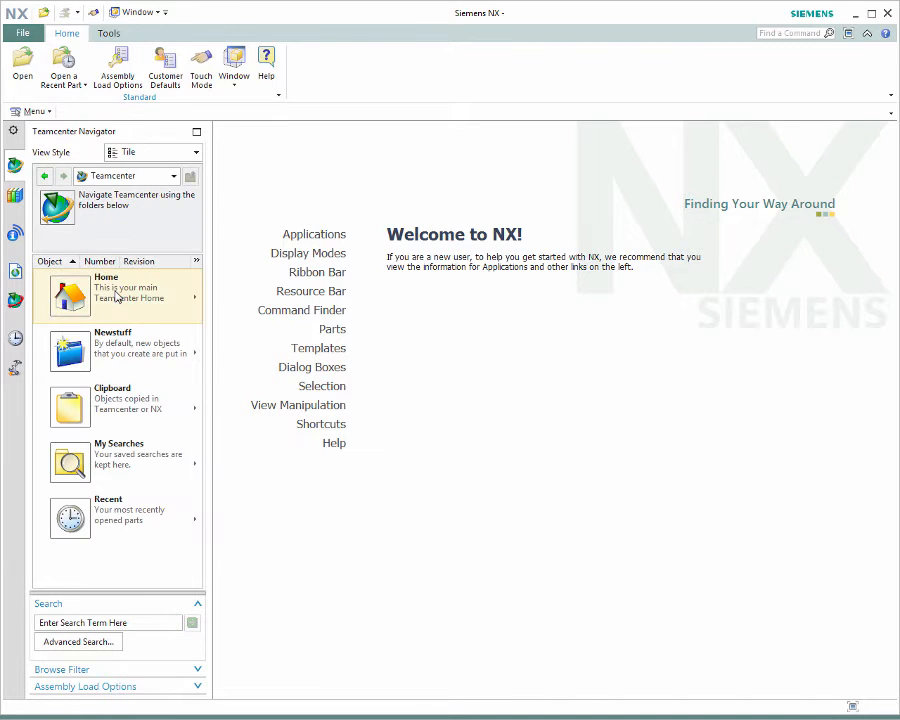
click(110, 290)
click(117, 296)
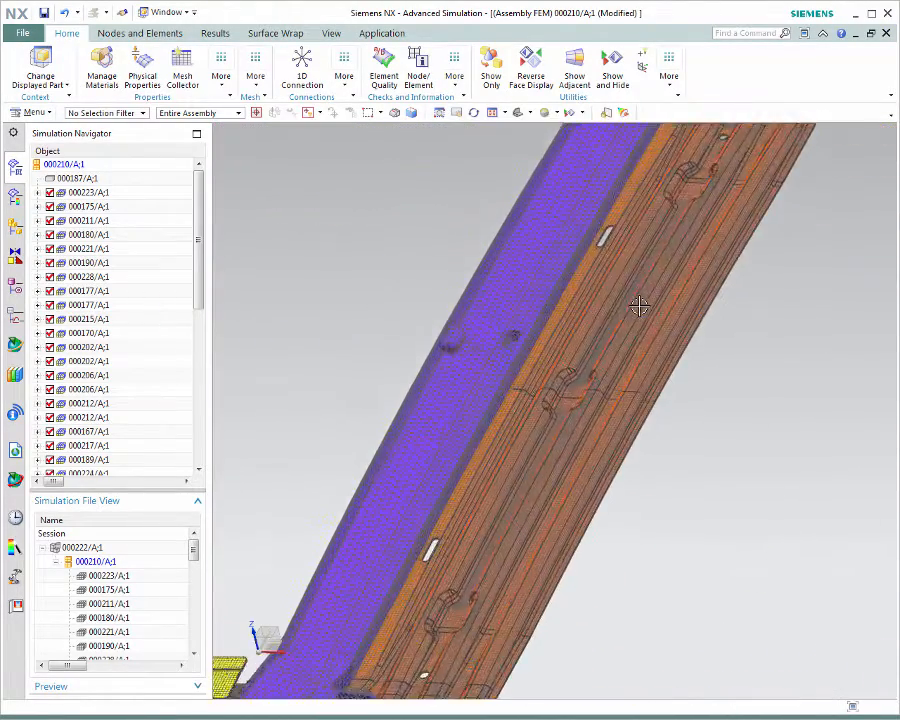
Pick the crossbar mesh 000172/A;1 in the assembly FEM and make it the displayed part
click(444, 355)
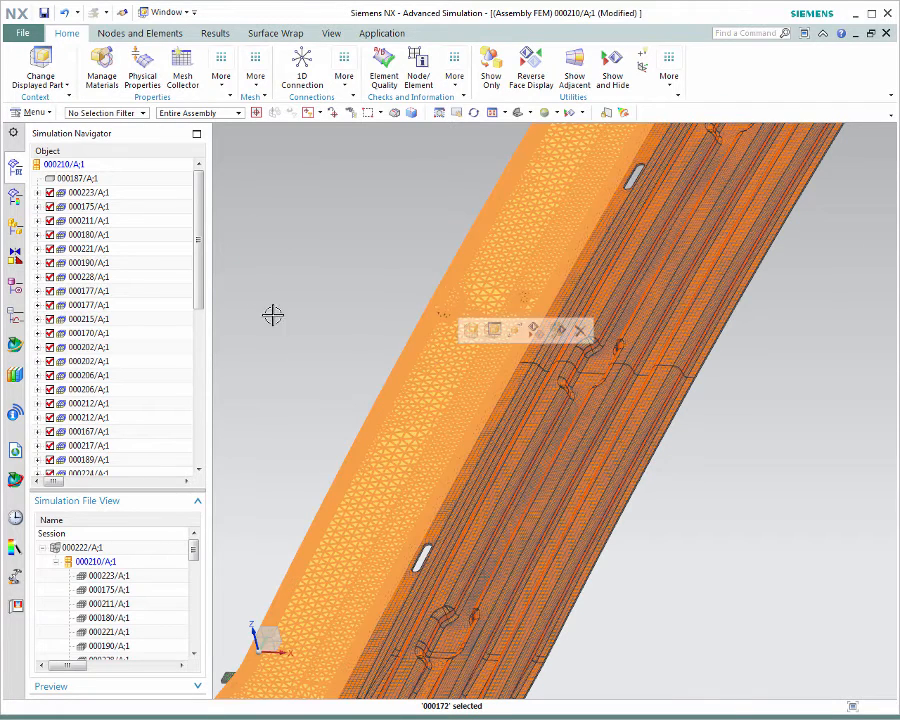
drag(196, 238, 196, 318)
scroll(196, 358, down, 1)
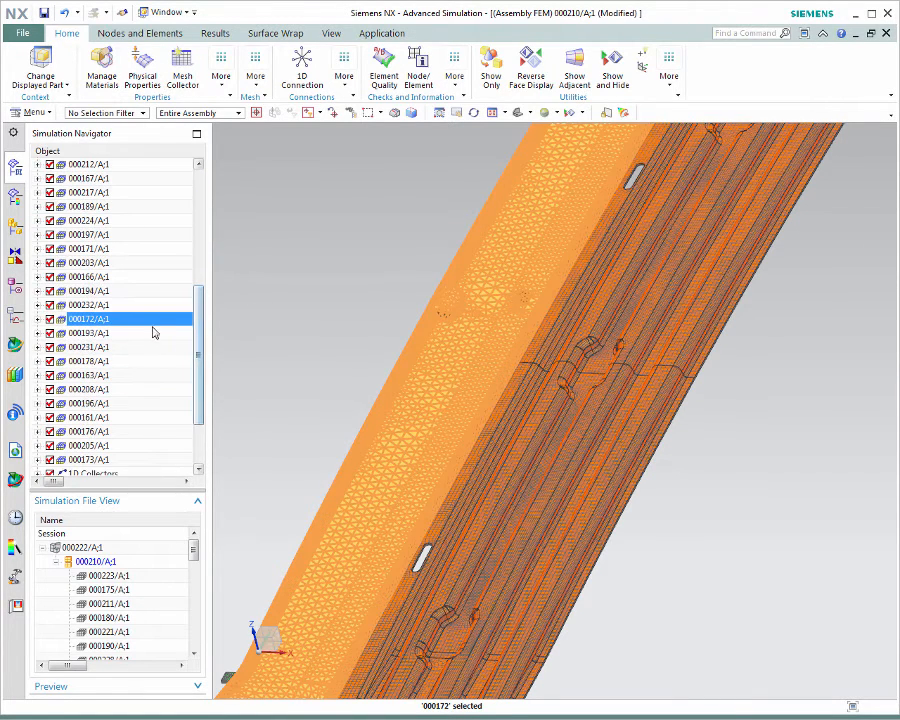
right_click(152, 322)
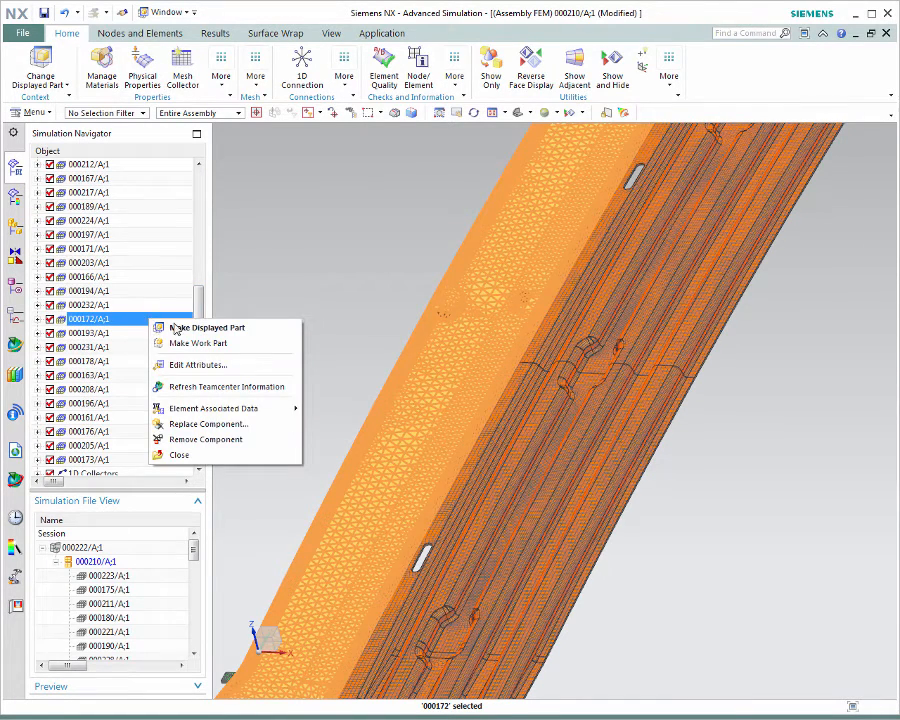
click(176, 329)
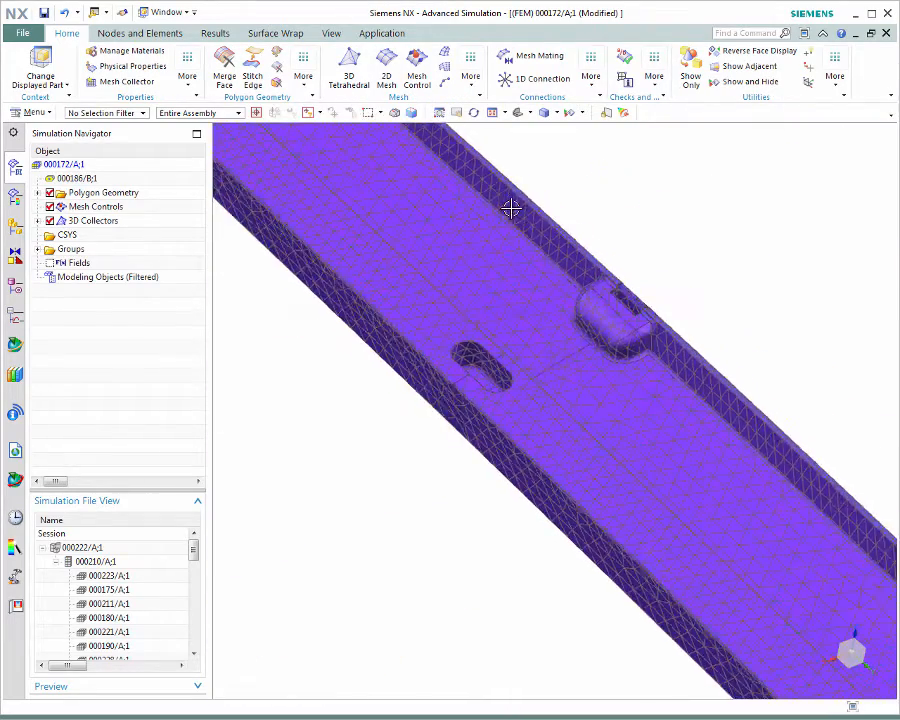
Display simulation 000222/A;1, clone its Structural Analysis solution and rename the copy Impact of Design Change
double_click(86, 547)
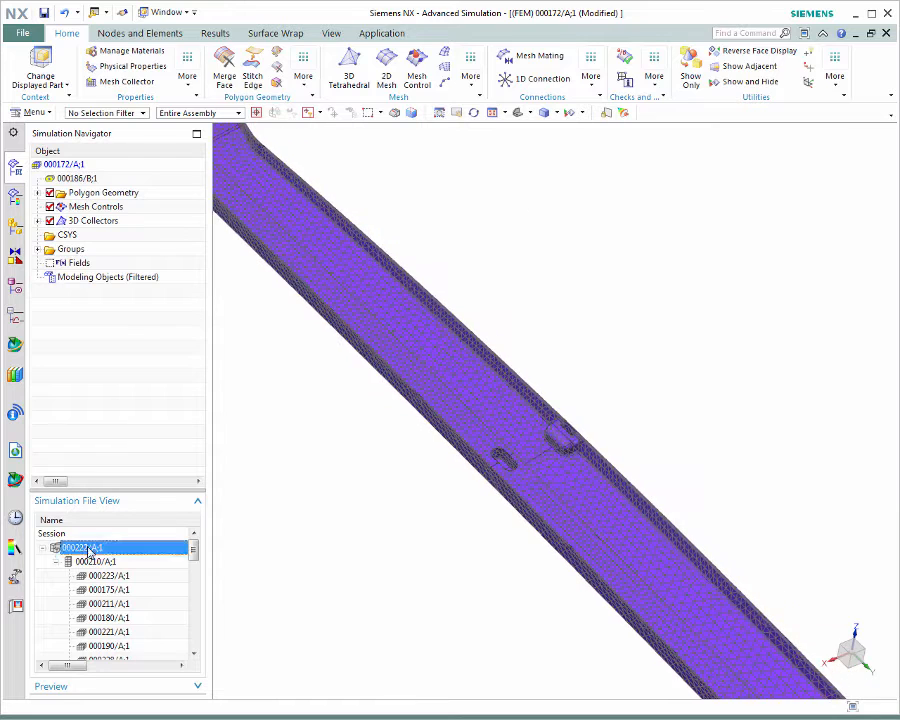
right_click(90, 319)
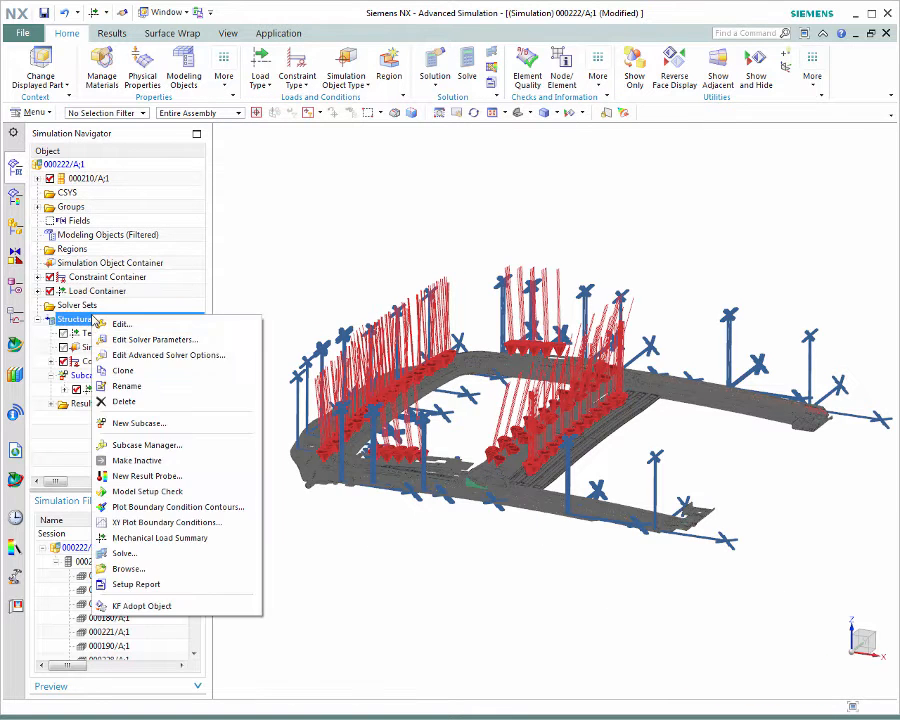
click(118, 370)
right_click(112, 392)
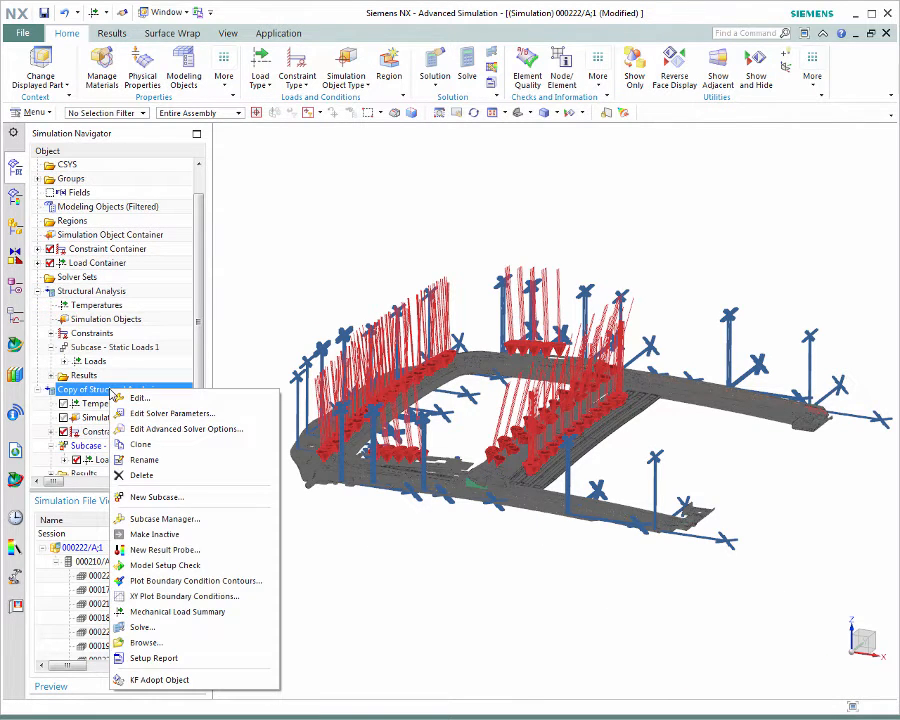
click(150, 428)
text(Imp)
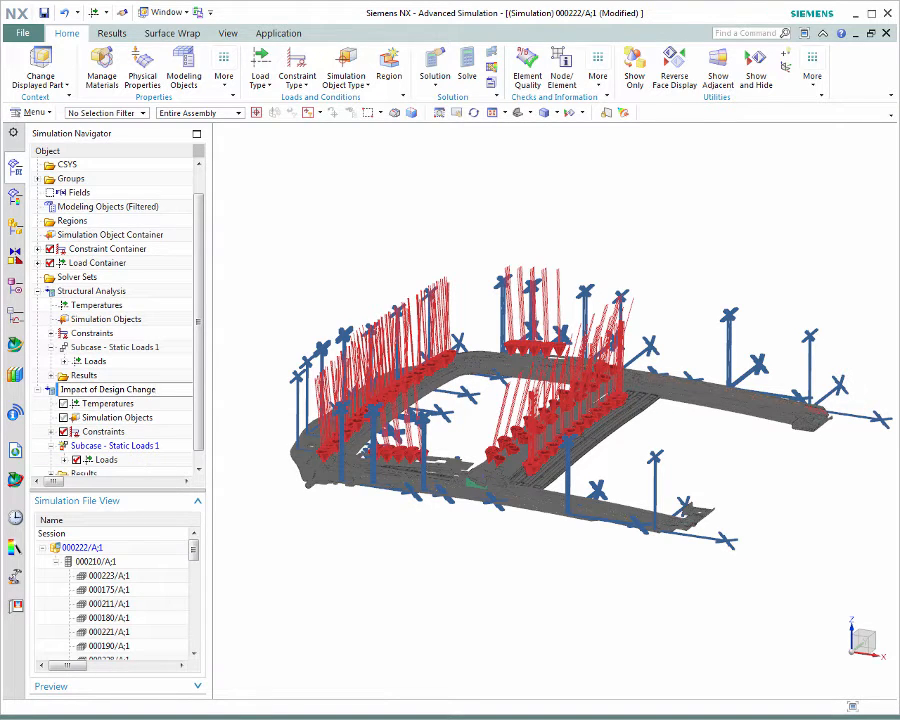
text(act of Design Change)
key(Return)
Solve the Impact of Design Change solution and open its structural results
right_click(118, 390)
click(150, 629)
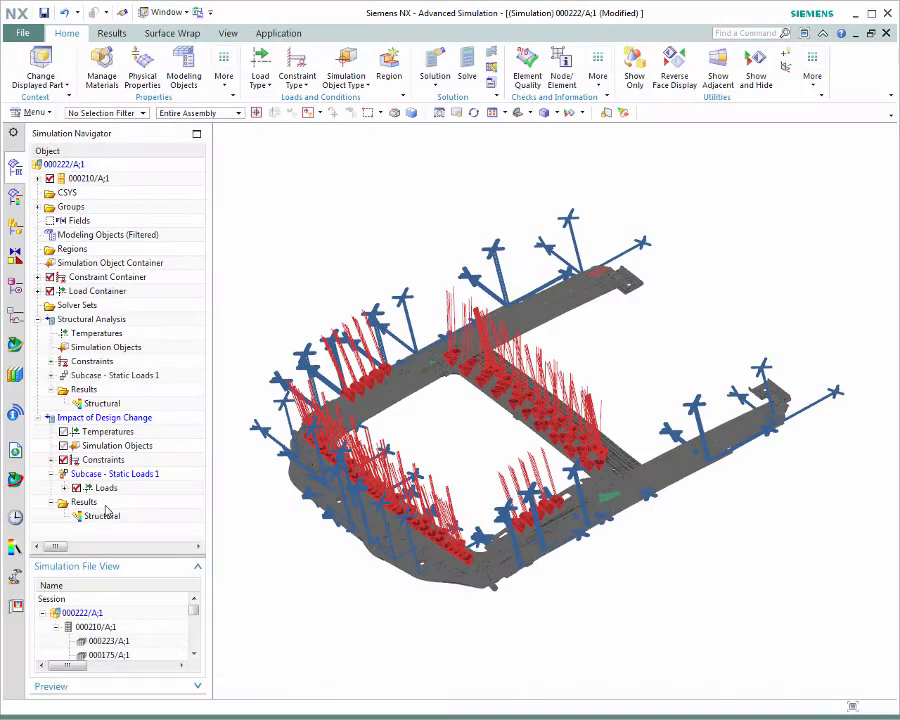
double_click(100, 510)
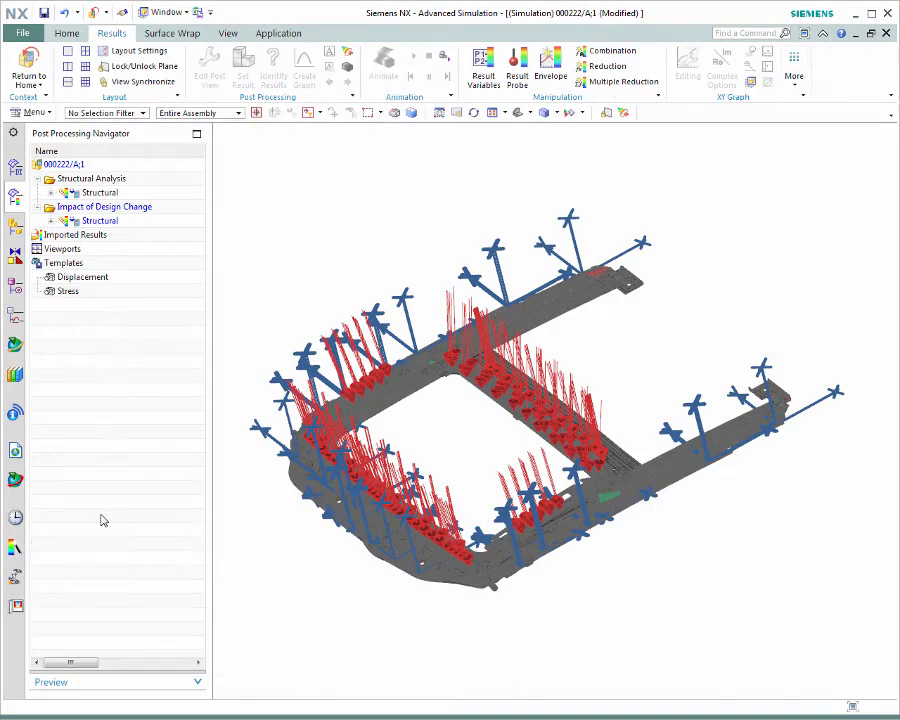
Plot the nodal displacement magnitude of Impact of Design Change and apply the Displacement template to the plot
click(51, 221)
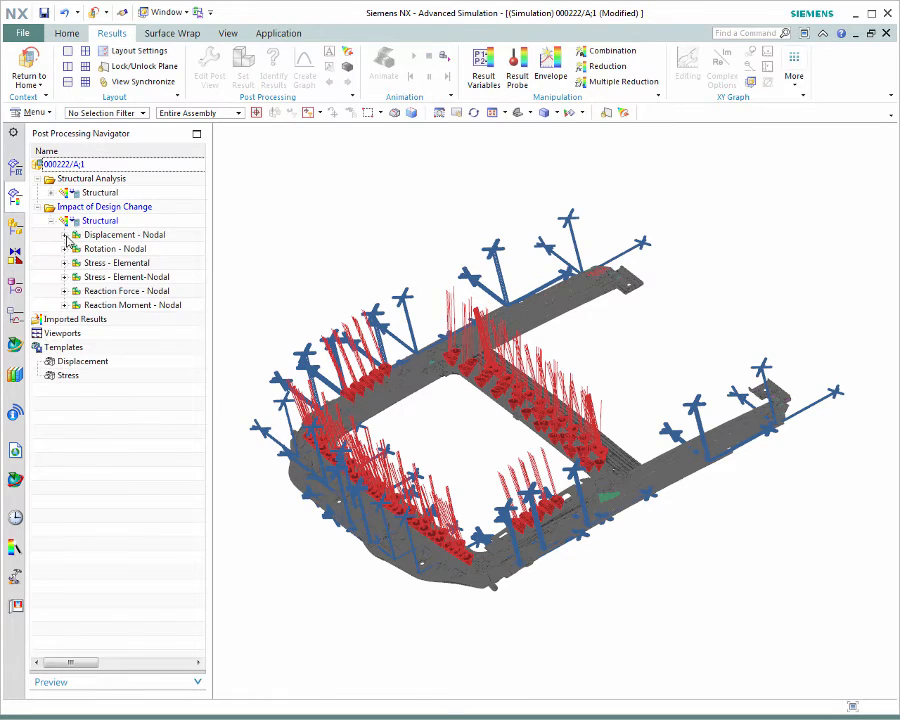
click(64, 235)
double_click(100, 291)
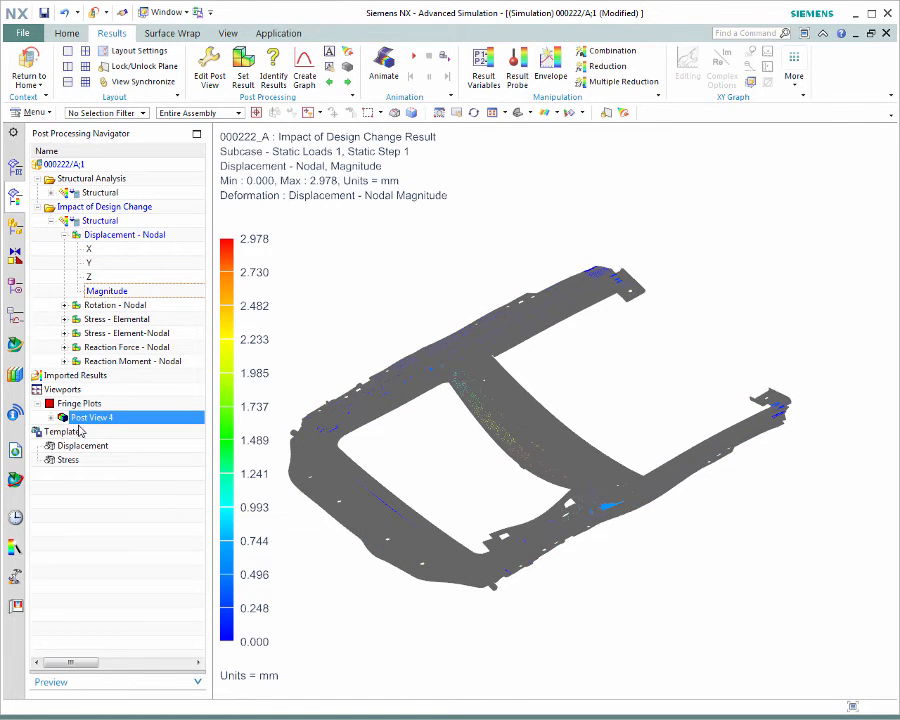
drag(83, 445, 575, 358)
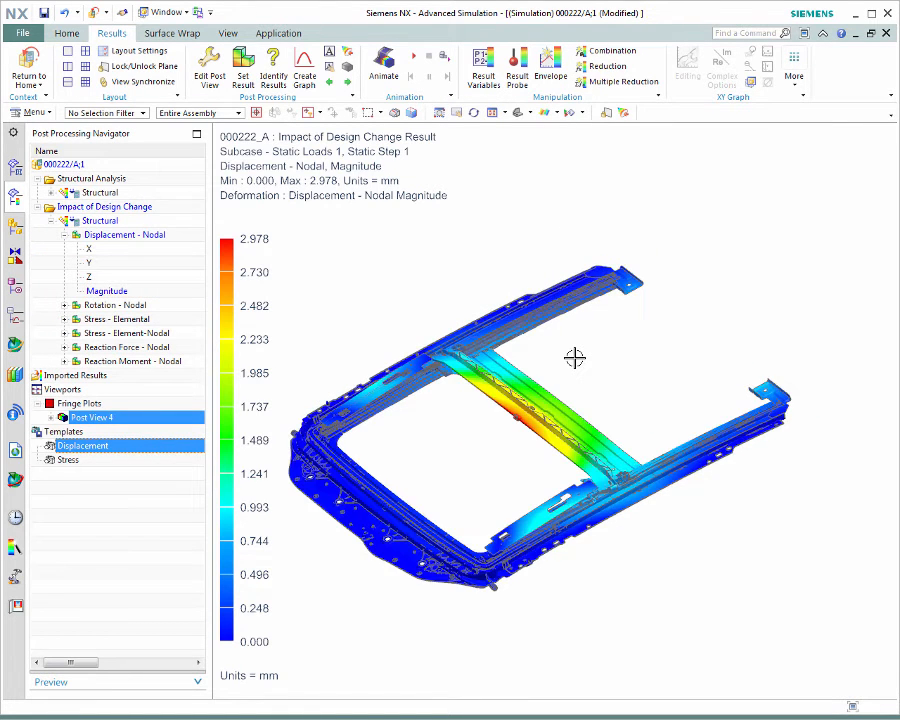
middle_drag(575, 358, 575, 358)
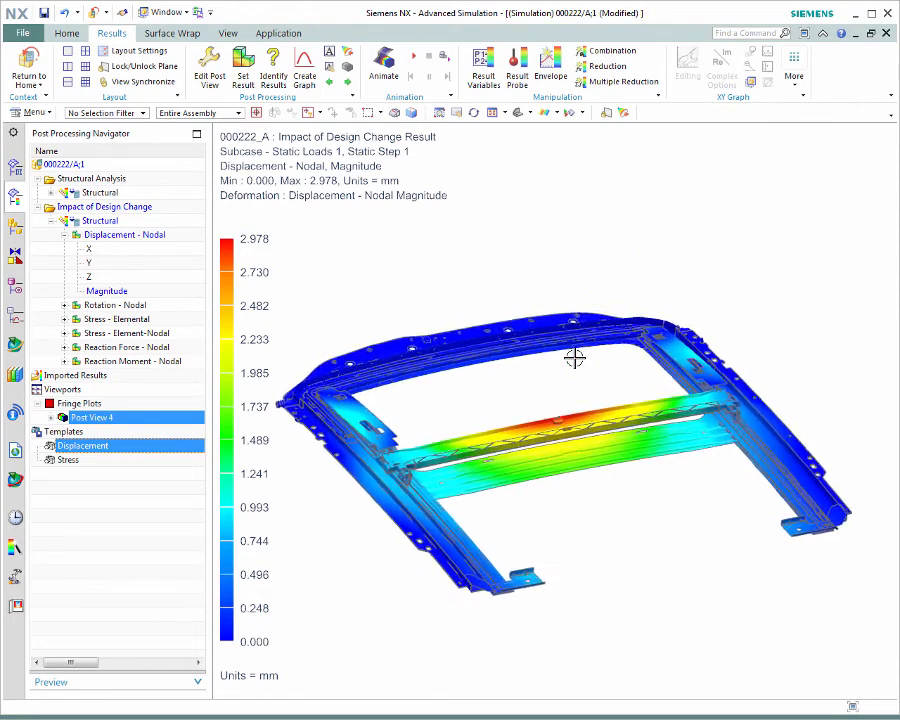
Set up a report for the Impact of Design Change solution
right_click(98, 417)
key(Escape)
click(14, 167)
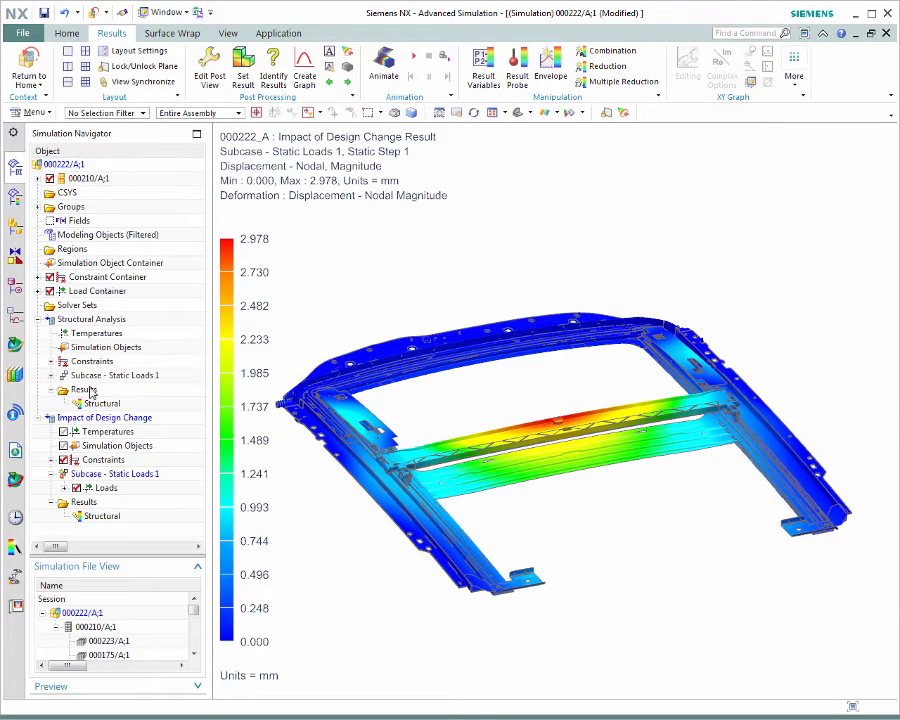
right_click(98, 417)
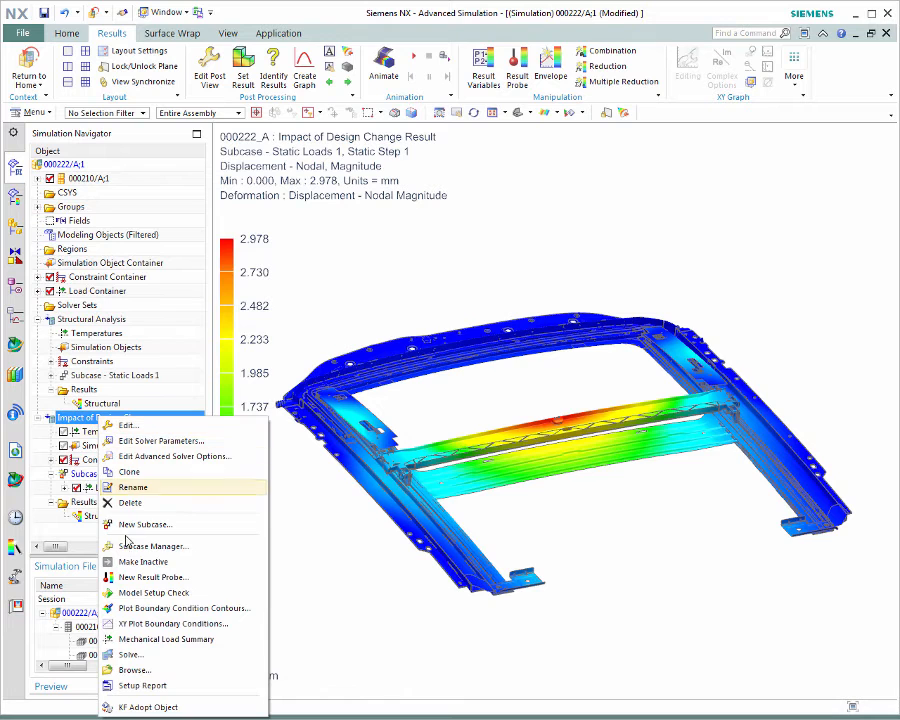
click(136, 685)
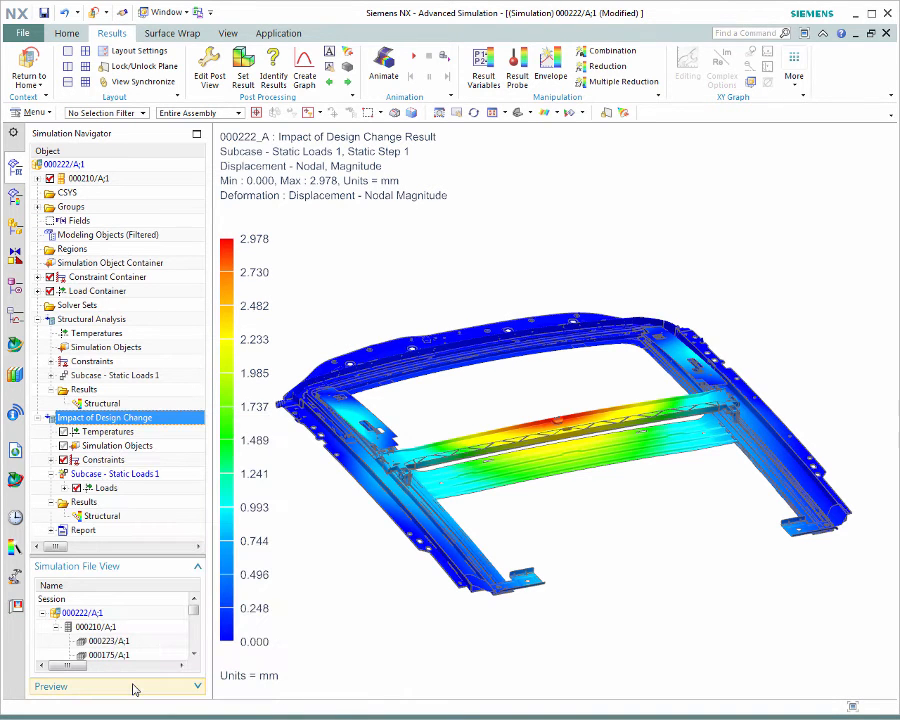
Expand the report and capture the current displacement plot as an image in its Images section
click(51, 531)
scroll(179, 472, down, 5)
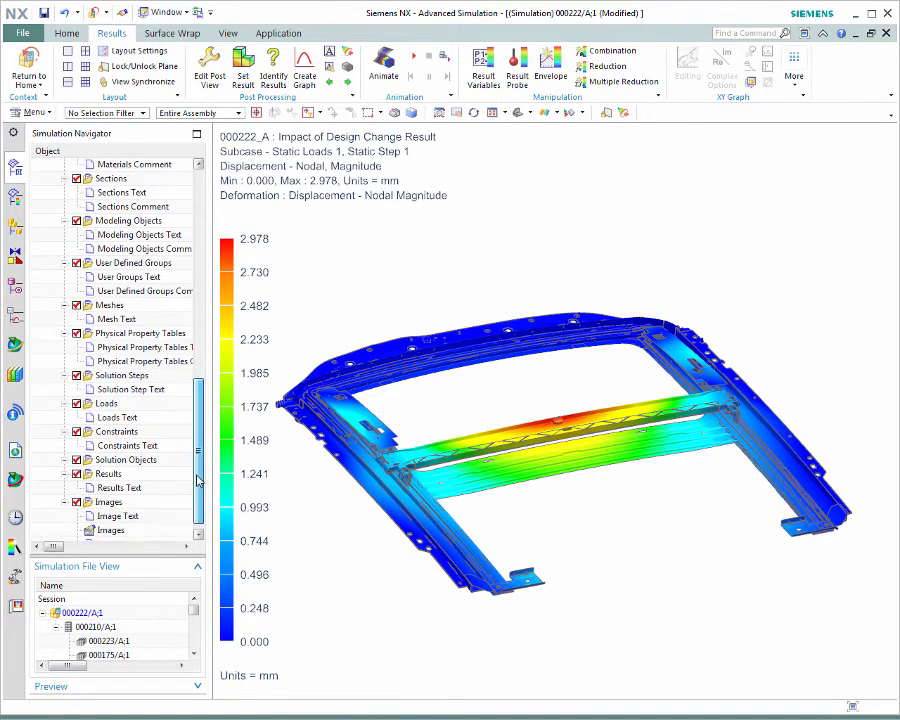
right_click(115, 518)
click(145, 546)
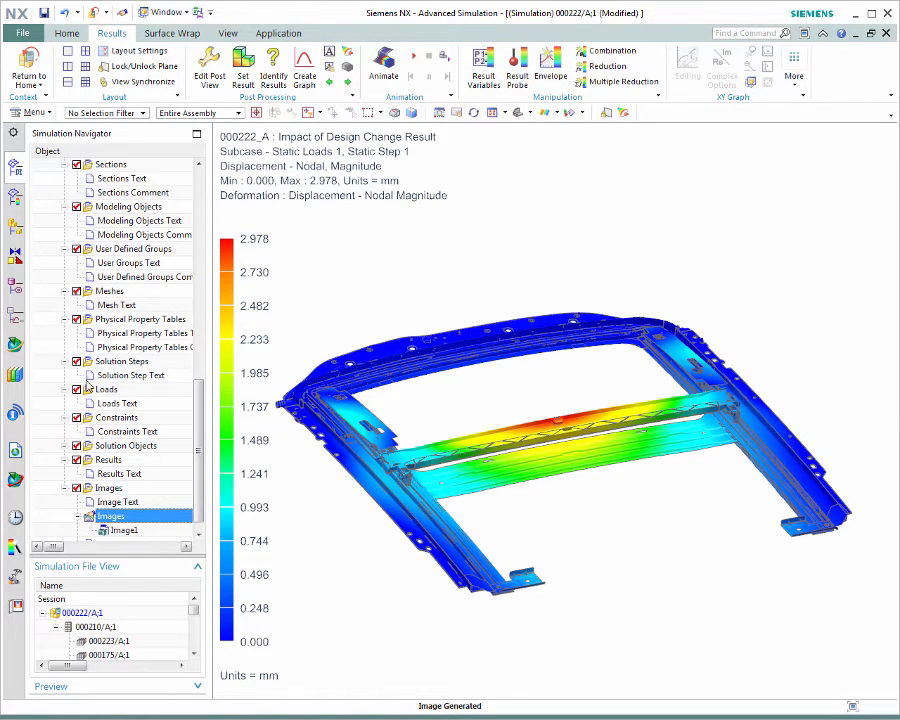
Apply the Stress template to the Impact of Design Change result plot
click(14, 197)
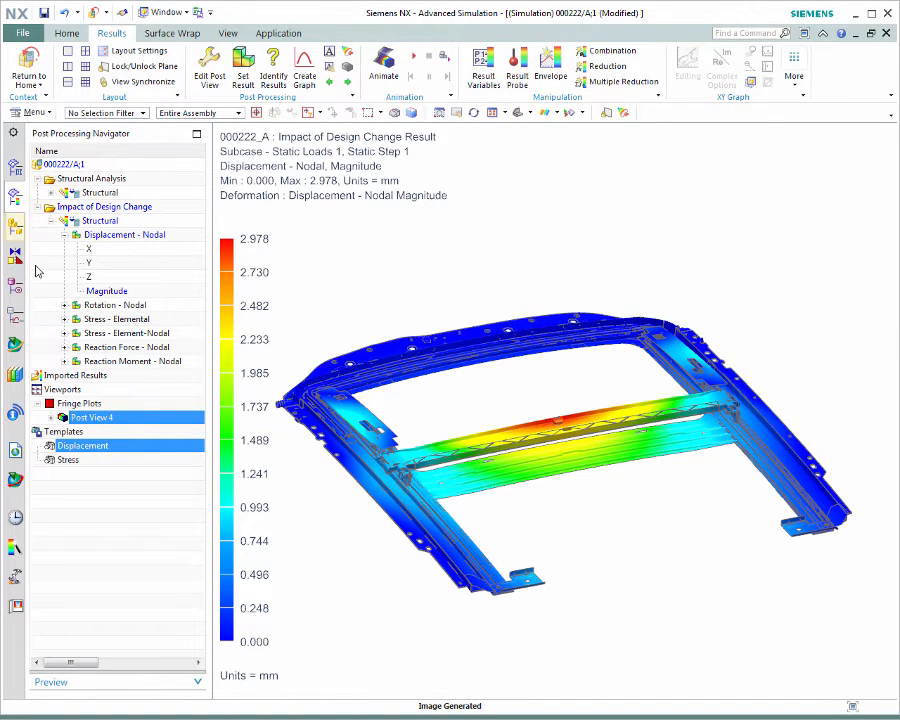
click(66, 459)
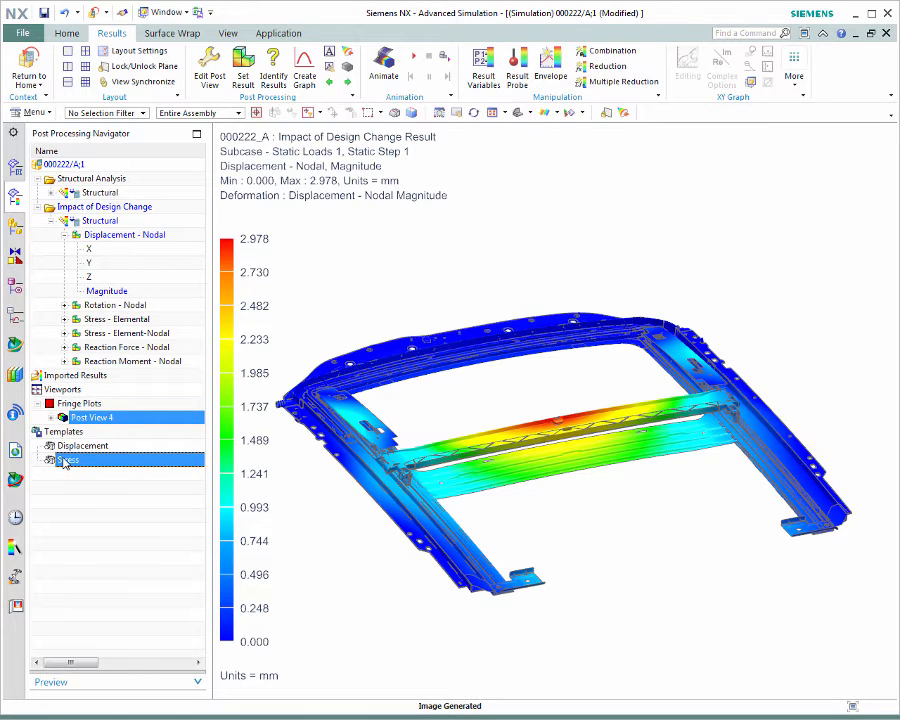
drag(78, 442, 403, 271)
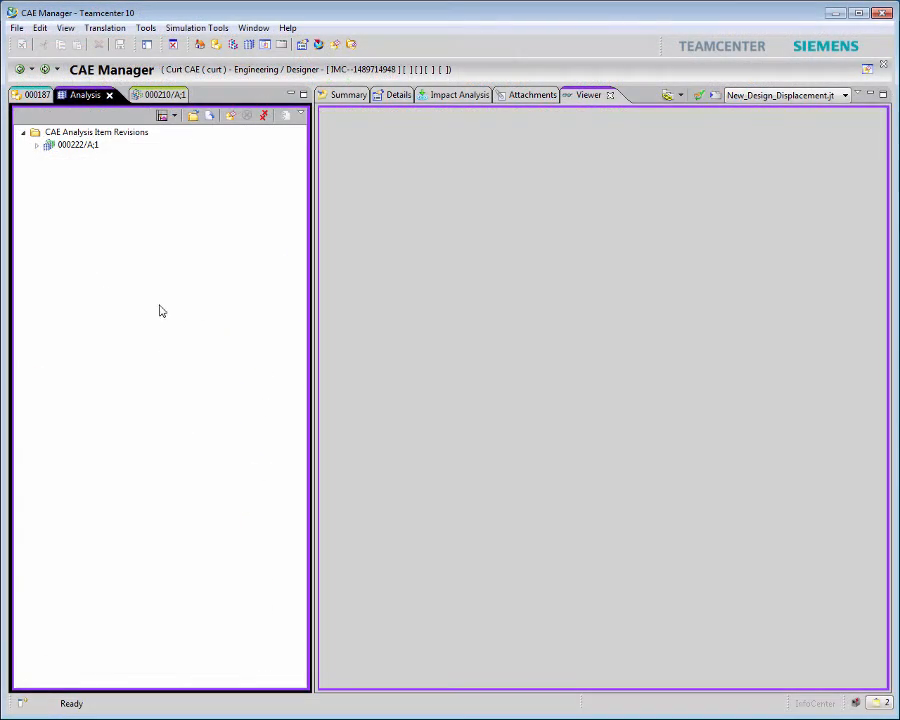
Switch to Teamcenter CAE Manager, open the CAE Results Images of 000222/A;1 and add a new markup layer
click(36, 145)
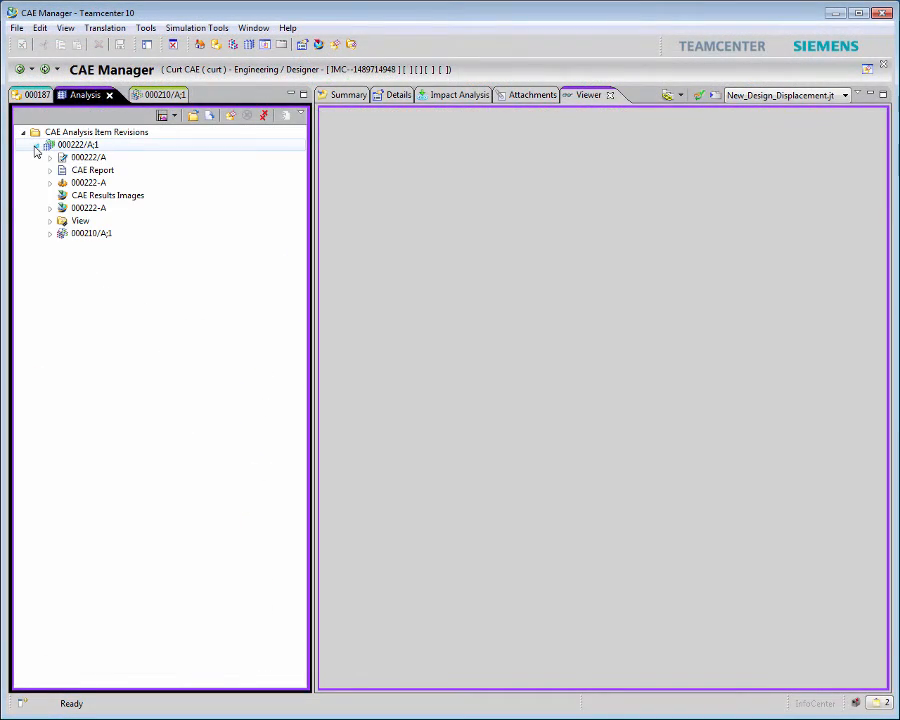
click(93, 196)
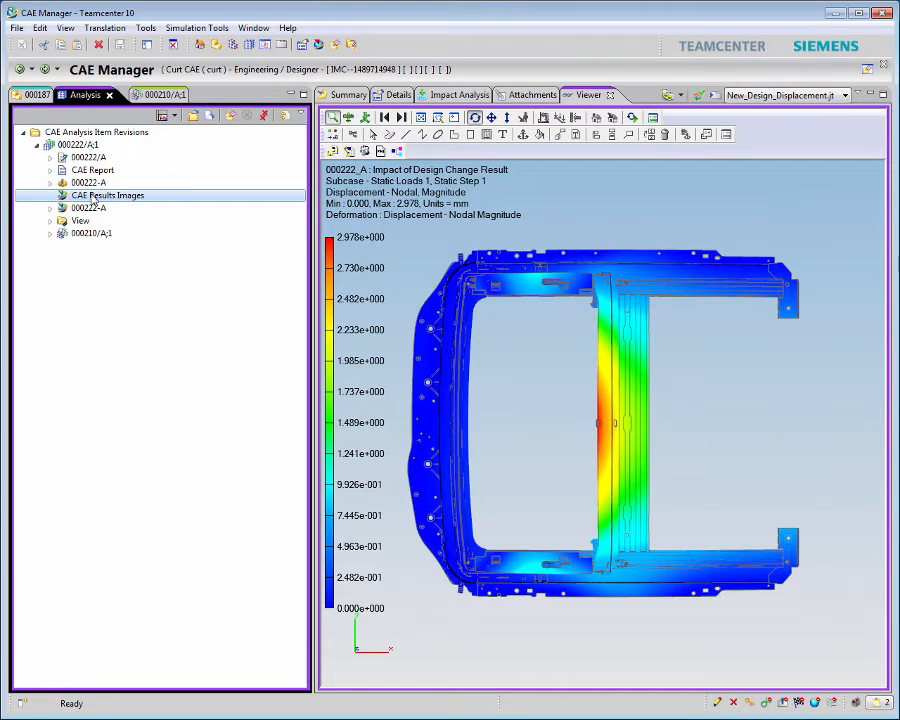
click(332, 135)
right_click(396, 172)
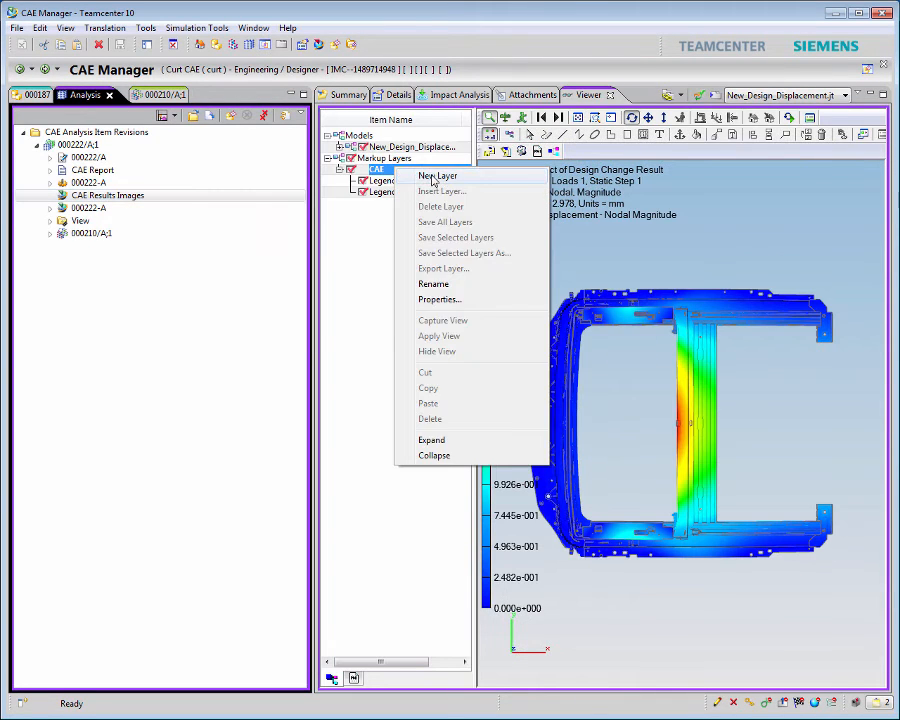
click(425, 174)
Add the markup text "Displacement reduced by ~0.3 mm" in size 16 near the cross member of the displacement plot
click(661, 137)
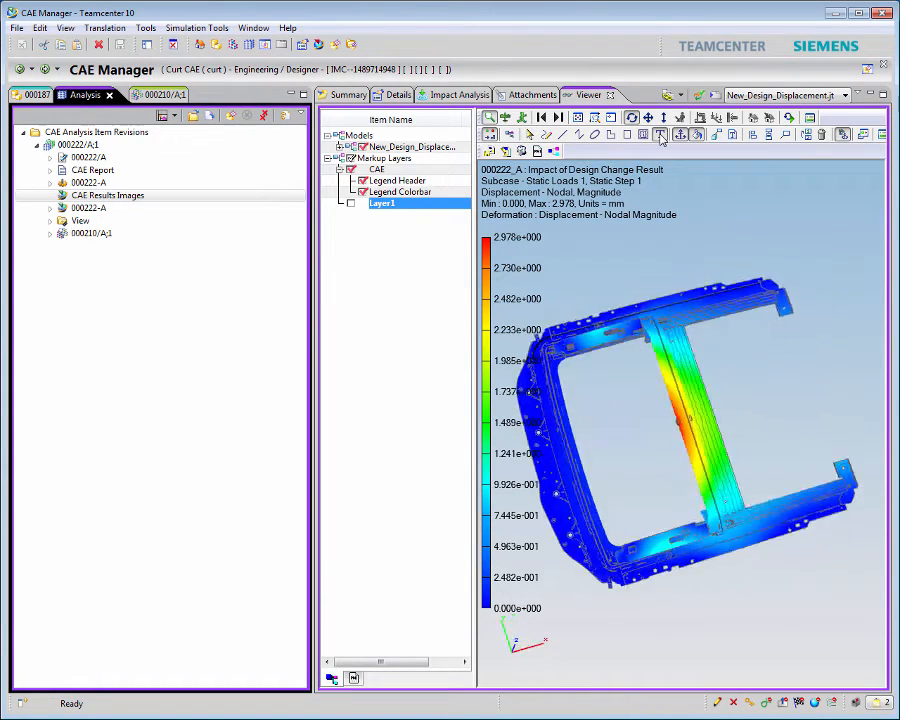
click(669, 304)
text(Displacement reduced by ~0.3 mm)
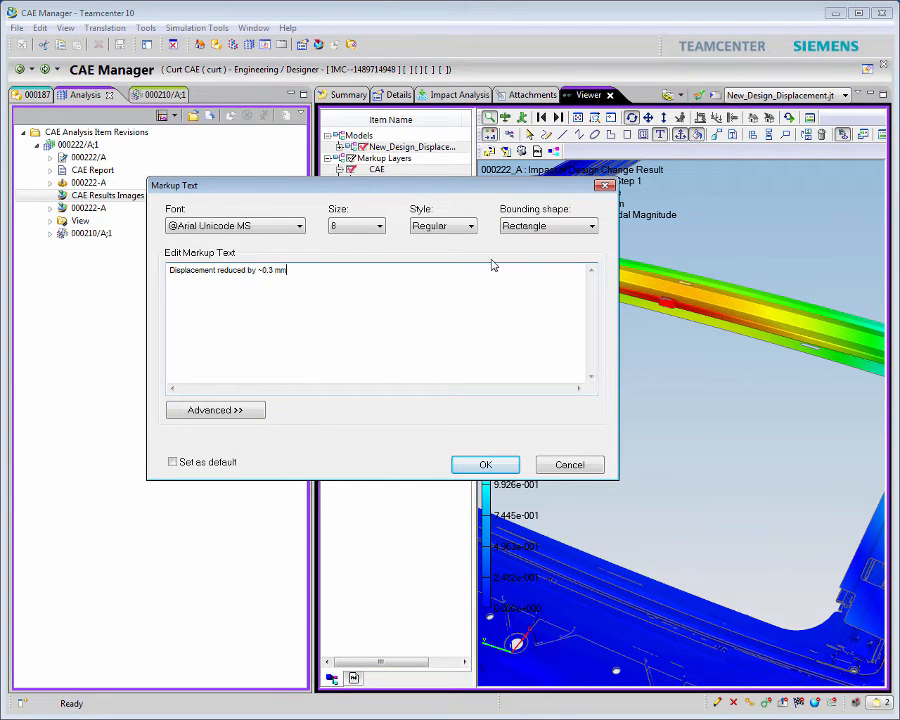
click(377, 226)
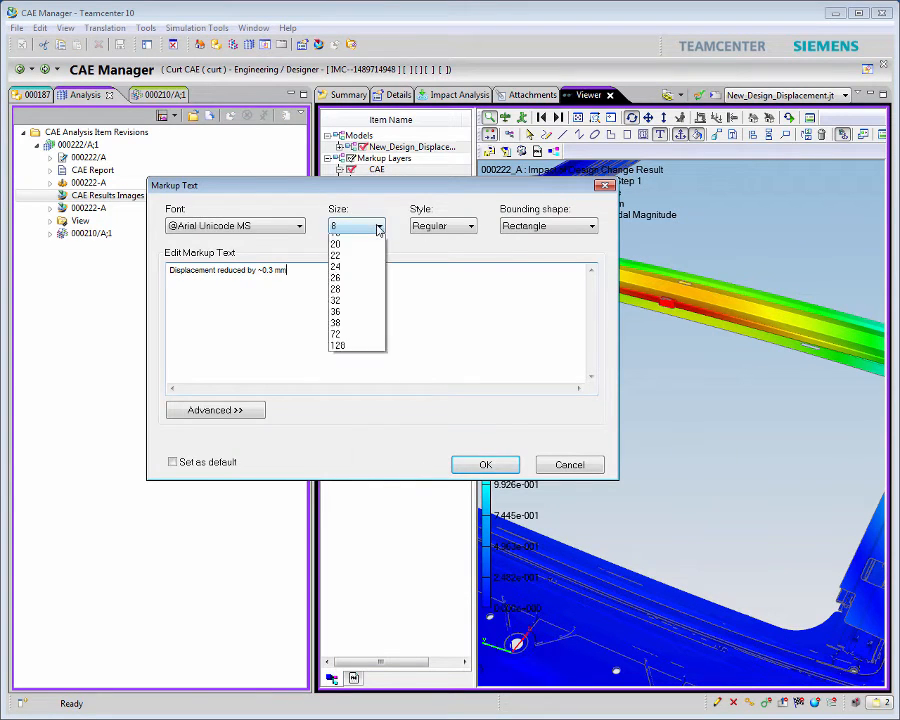
click(369, 353)
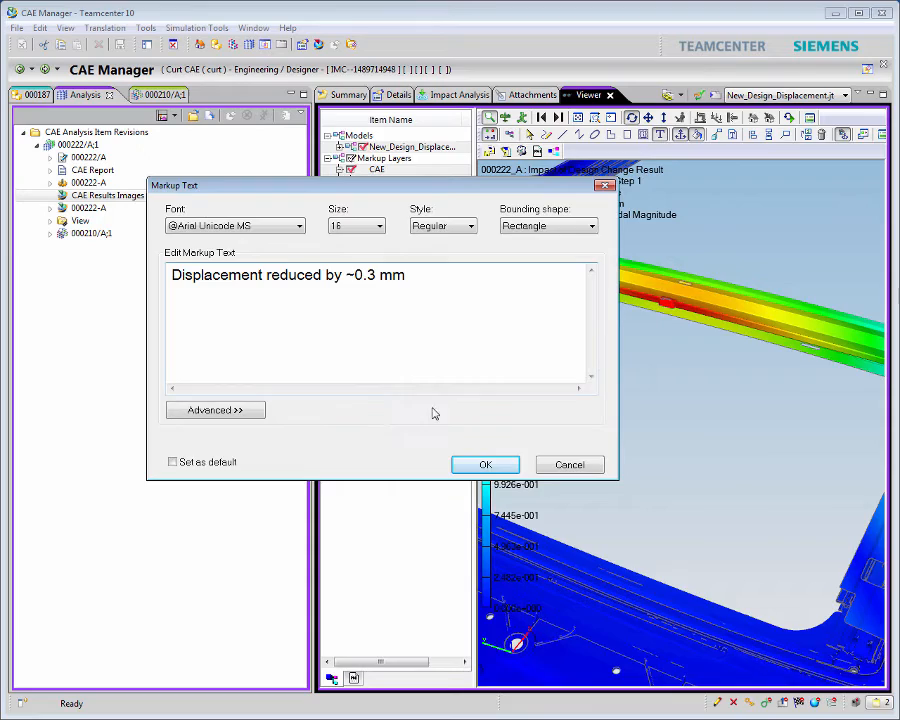
click(484, 464)
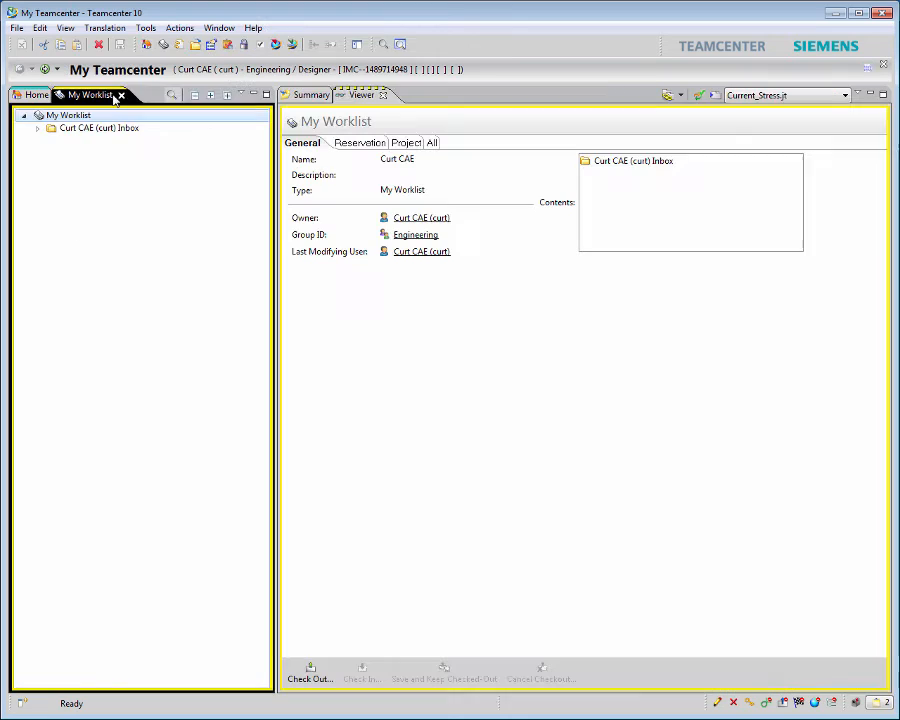
In My Worklist, paste the copied CAE Results Images and CAE Report into the References of the Sunroof design change task
click(37, 129)
click(51, 141)
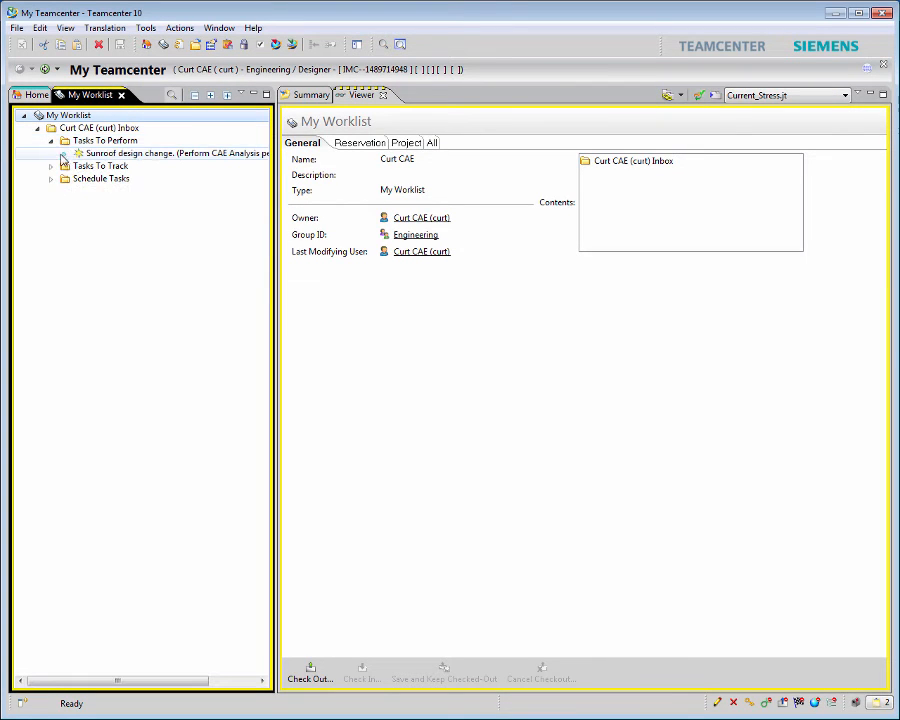
click(64, 153)
click(78, 178)
right_click(110, 179)
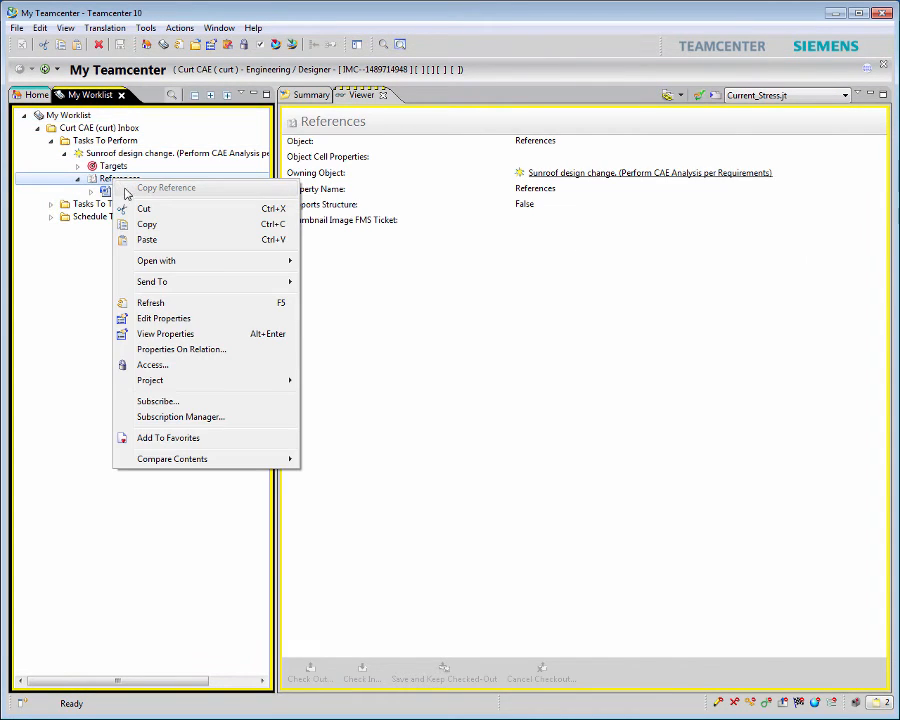
click(147, 237)
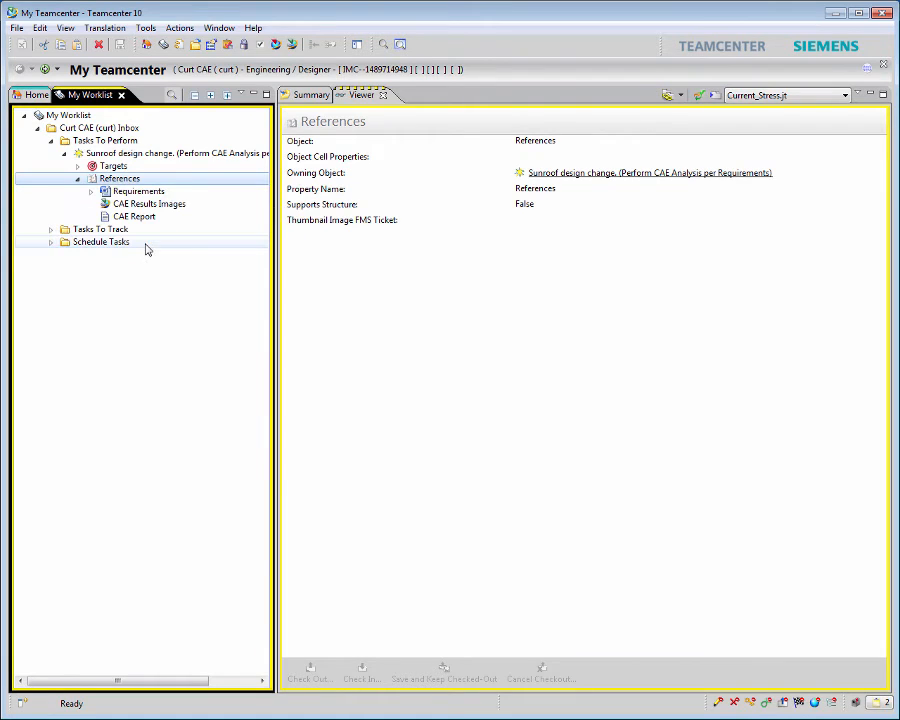
Comment the task with "Analysis complete. Design change actually reduces deflection a small amount. Stress is unchanged." and mark it complete
click(168, 155)
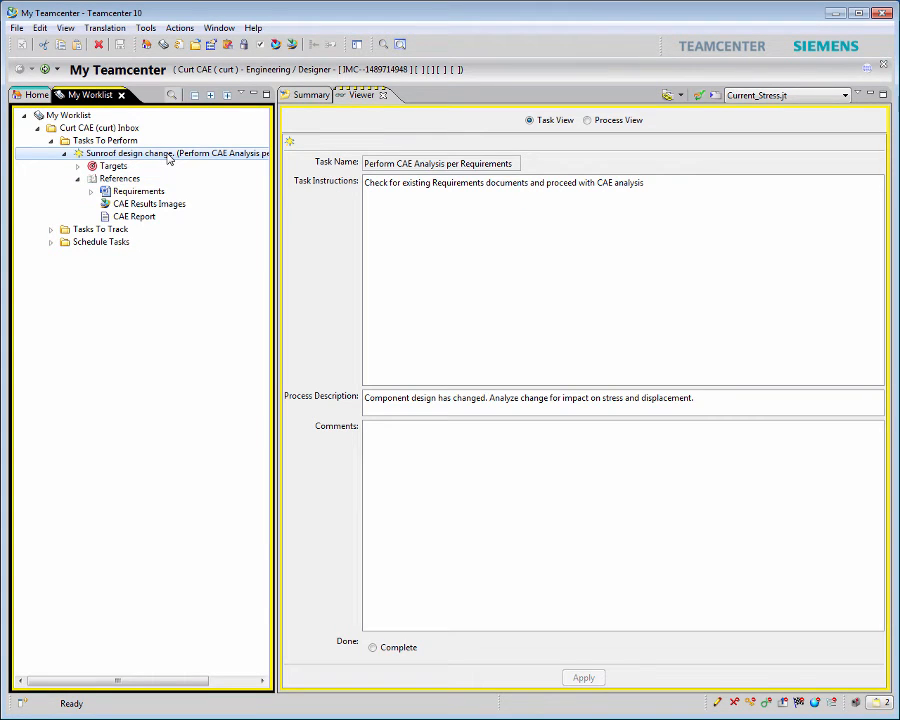
click(382, 441)
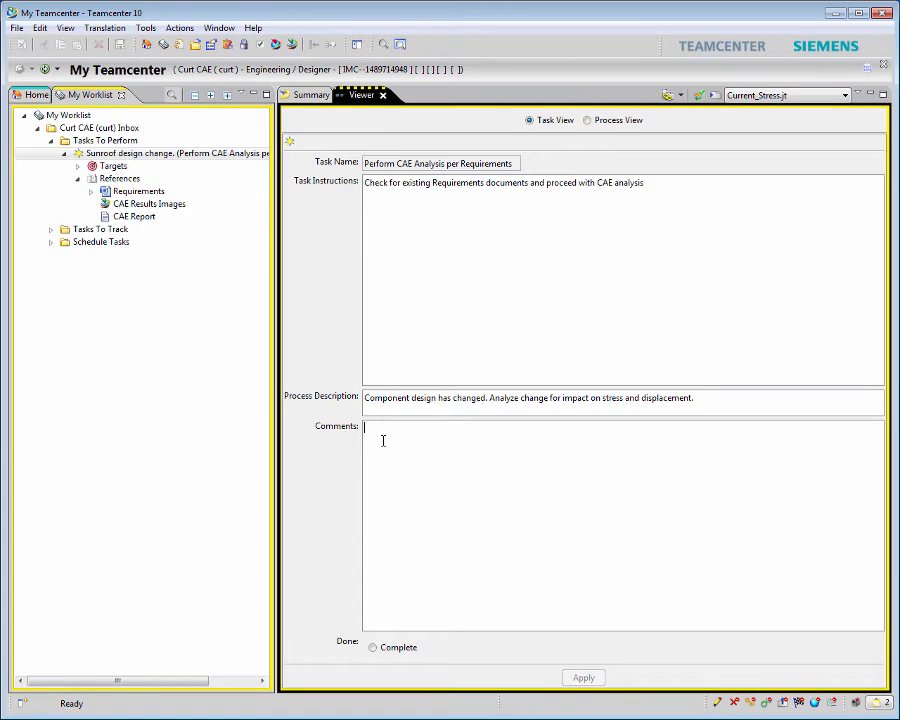
text(Analysis complete. Design change actually reduces deflection a)
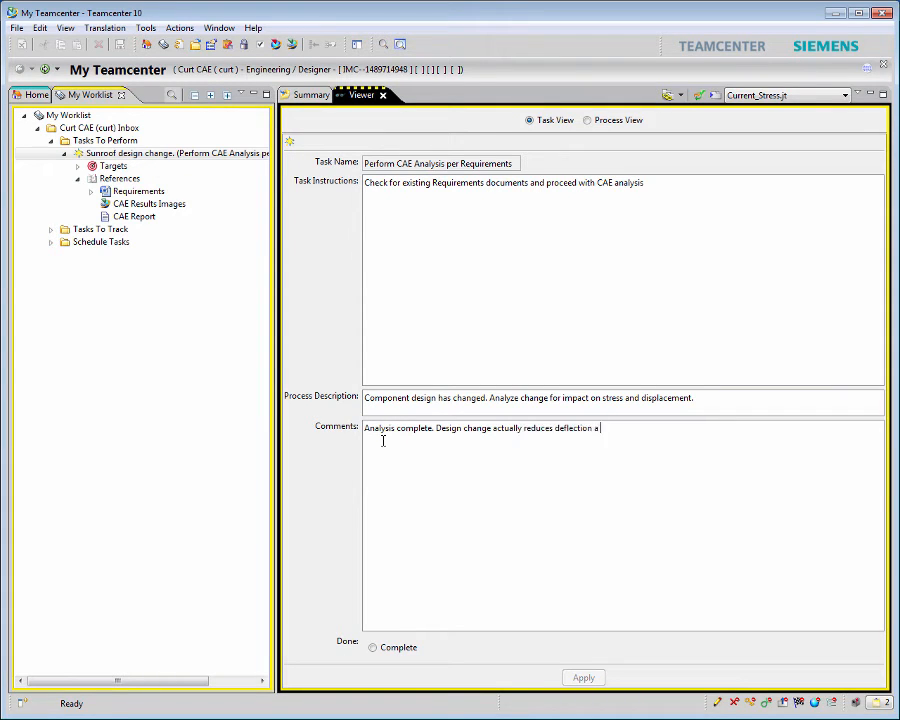
text( small amount. Stress is unchanged.)
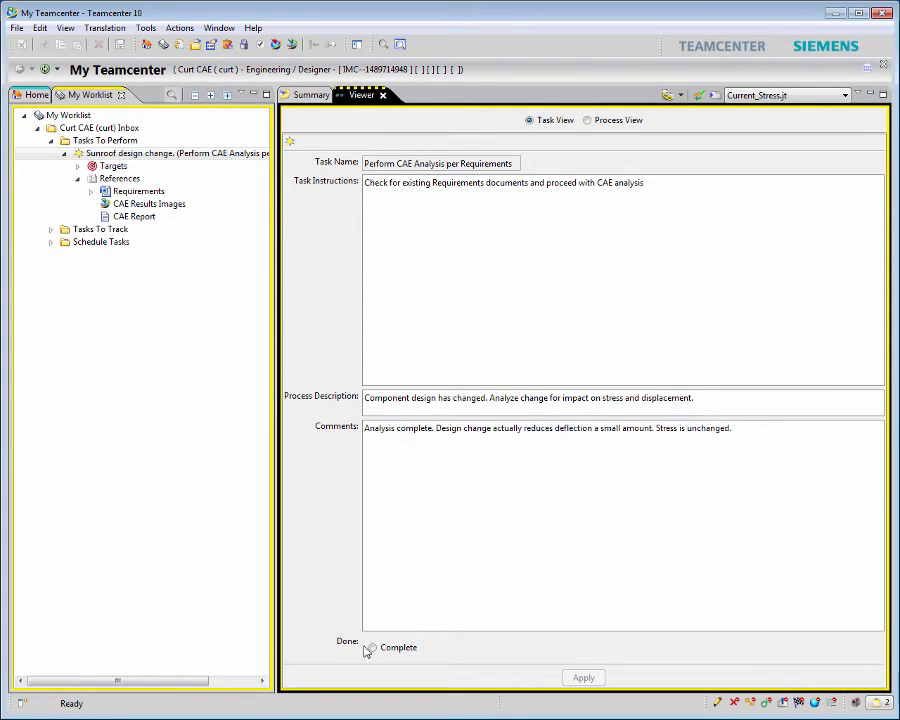
click(372, 647)
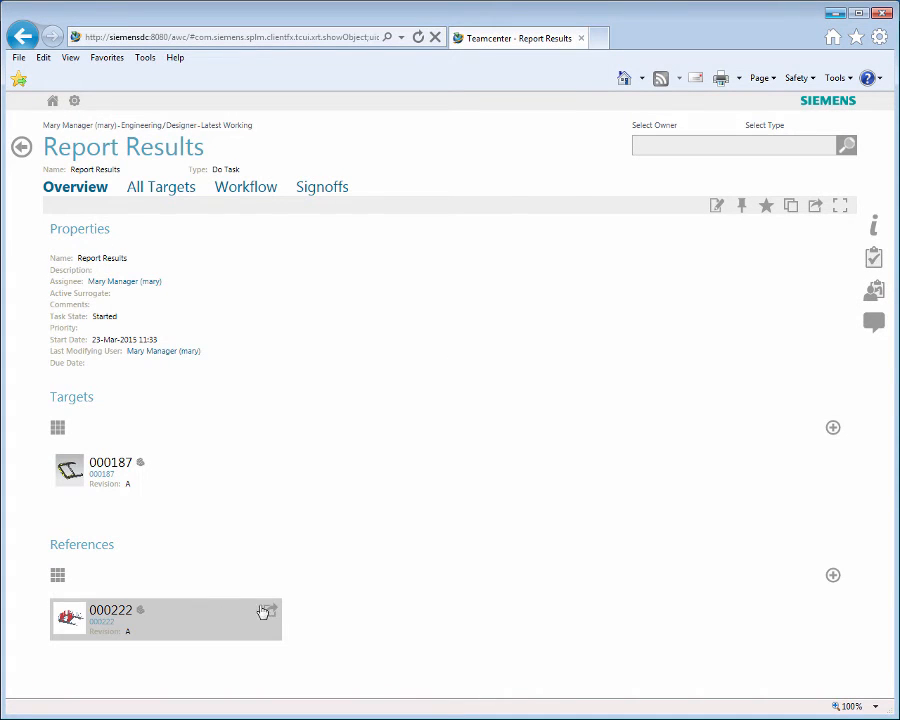
From the Report Results task in the Teamcenter web client, open reference 000222's attached CAE results images and inspect the cross member's stress plot
click(270, 613)
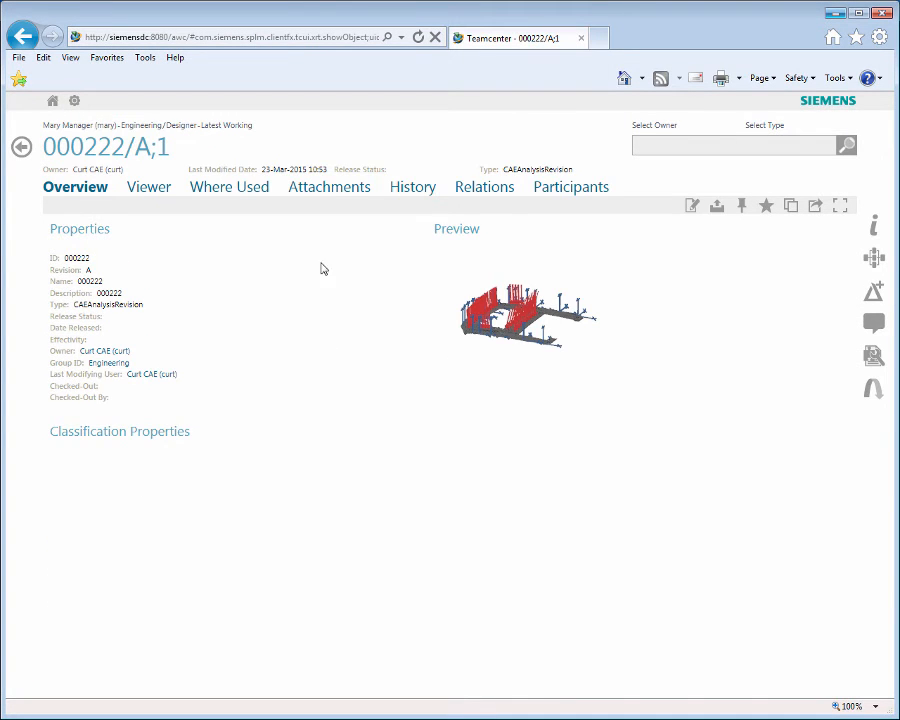
click(320, 193)
click(156, 364)
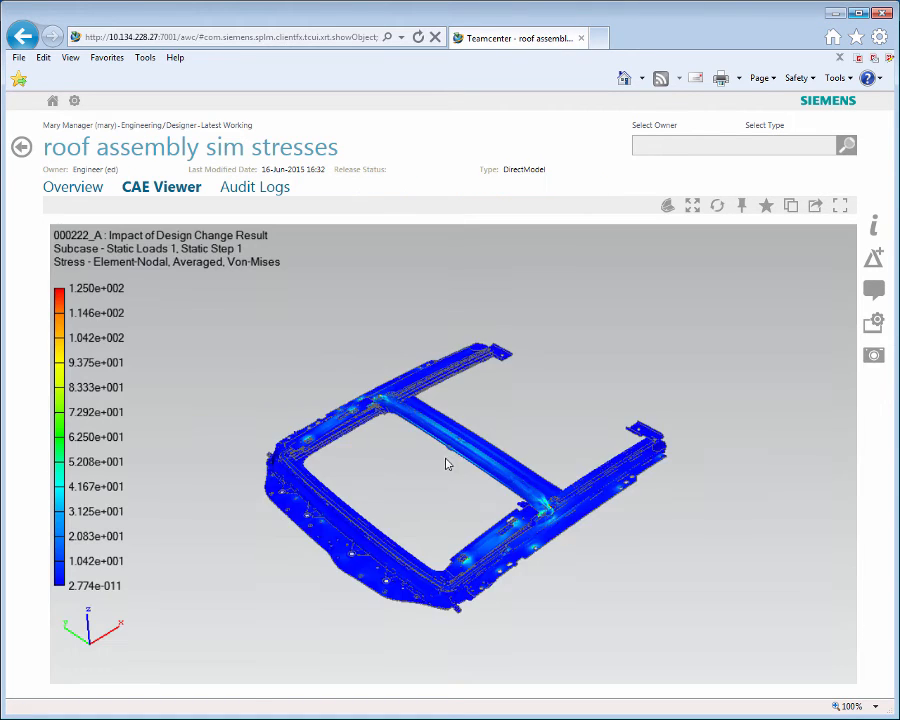
scroll(565, 525, up, 5)
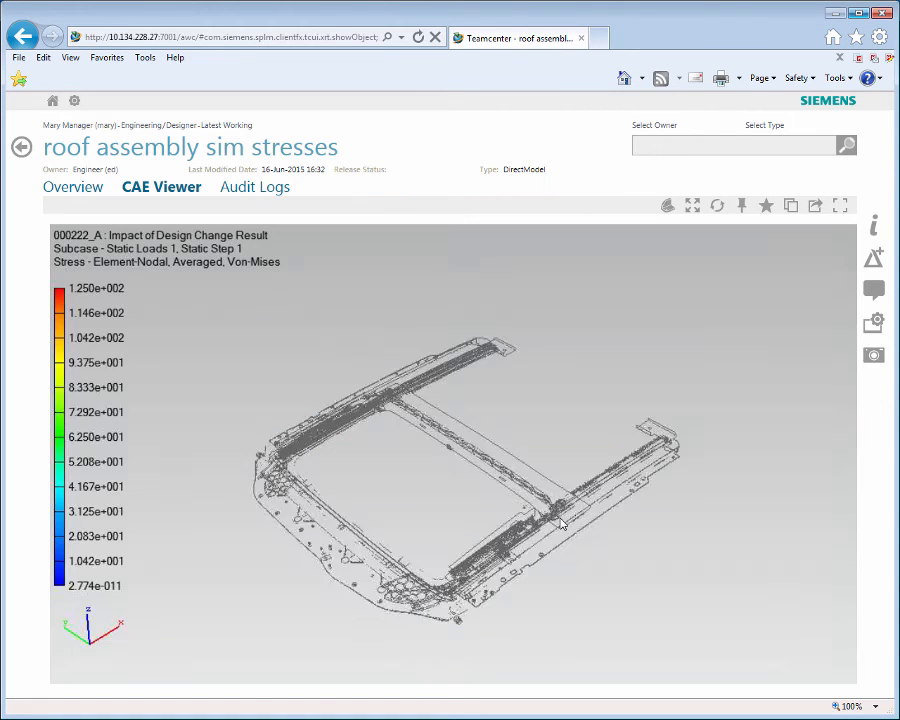
mouse_move(672, 610)
middle_down()
mouse_move(575, 577)
mouse_move(563, 612)
mouse_move(570, 446)
mouse_move(731, 446)
middle_up()
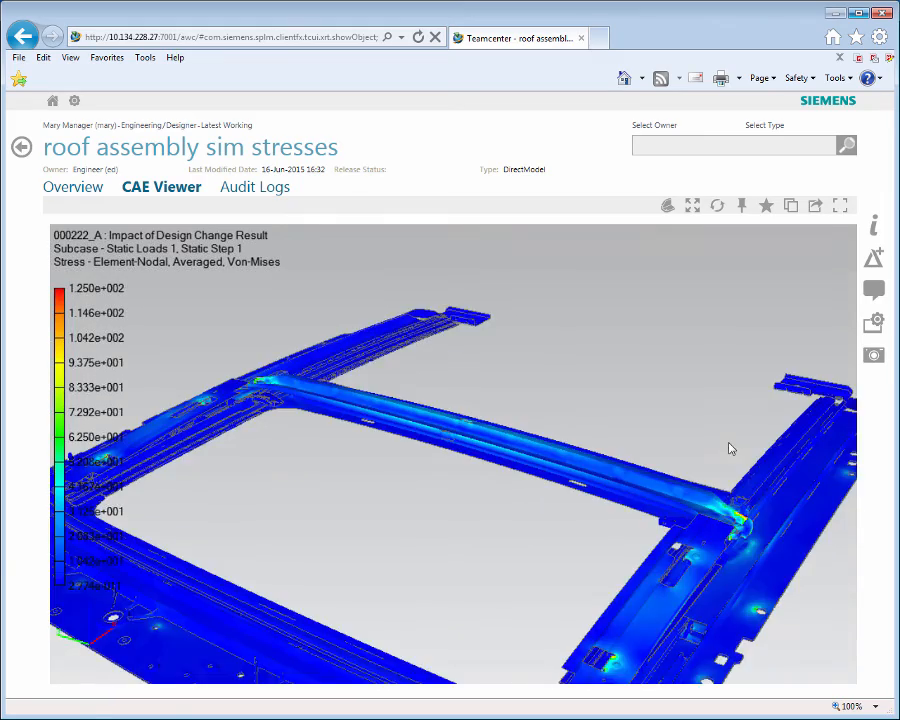
click(694, 207)
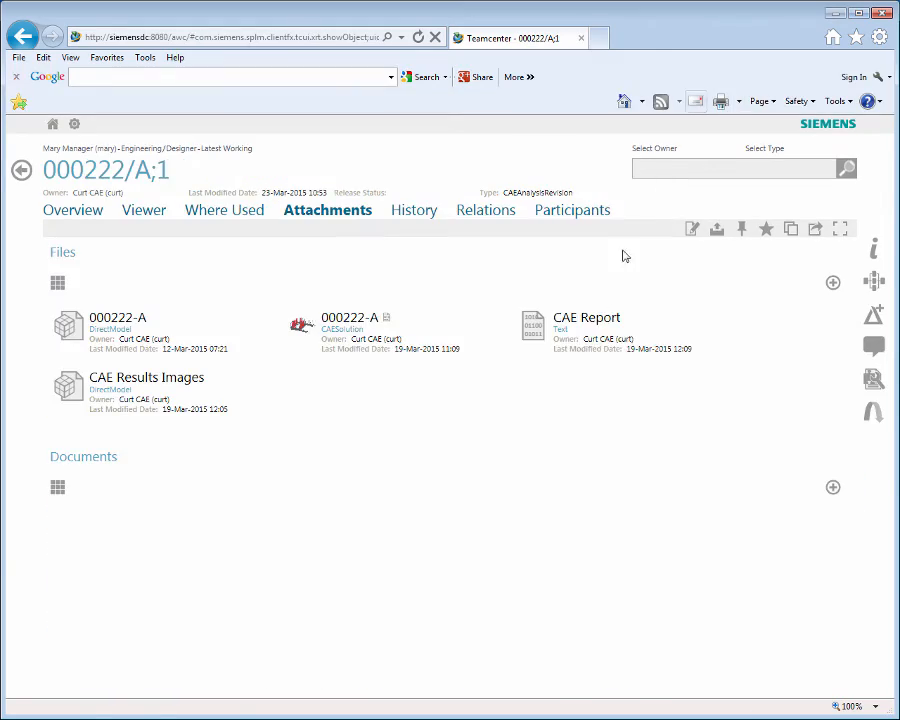
Open the CAE Report attached to 000222/A;1 and review the stress and displacement images near its end
click(731, 319)
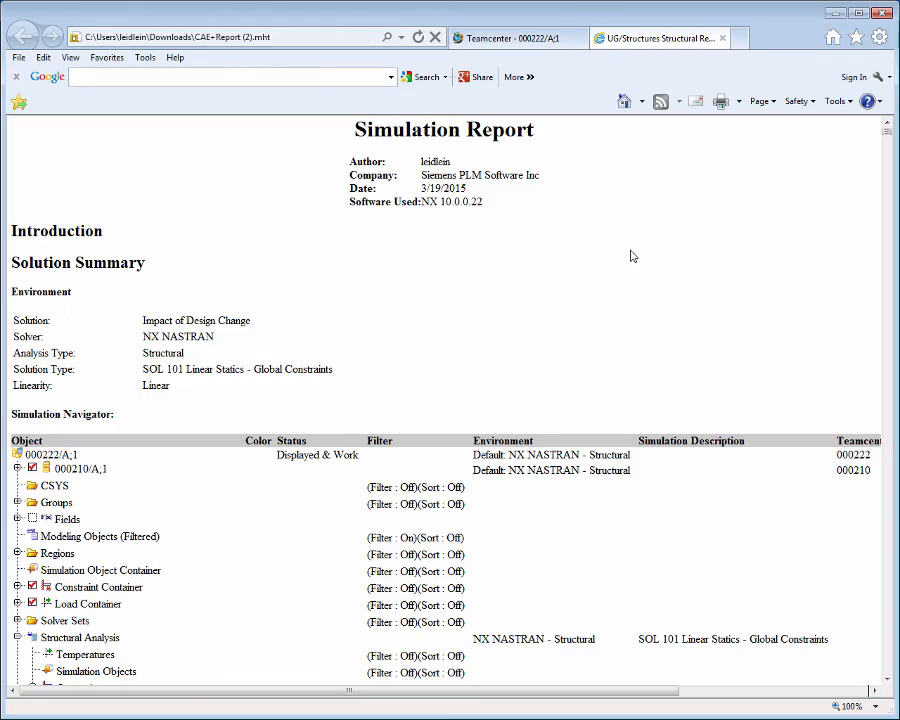
drag(887, 136, 886, 672)
scroll(822, 565, up, 10)
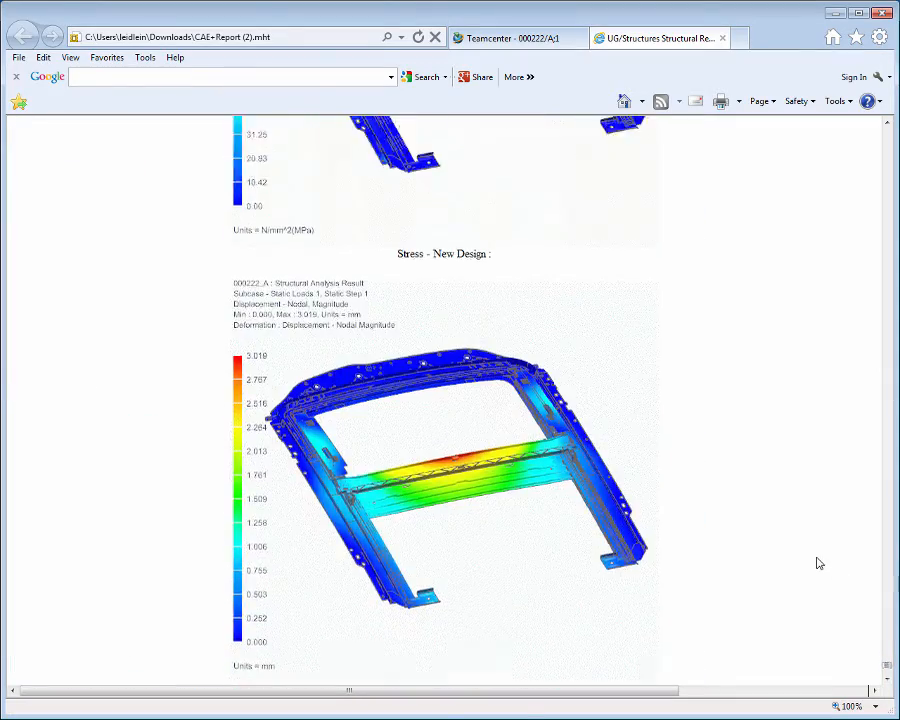